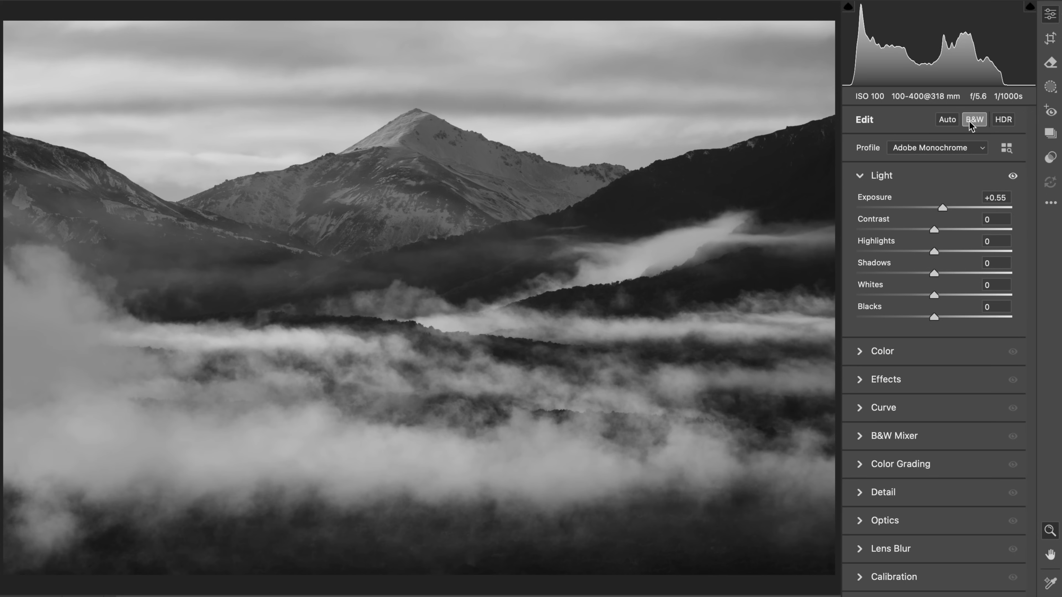
Start a brush mask and paint over the dark ridge on the right of the photo with a size 9 brush
{"action": "key", "text": "k"}
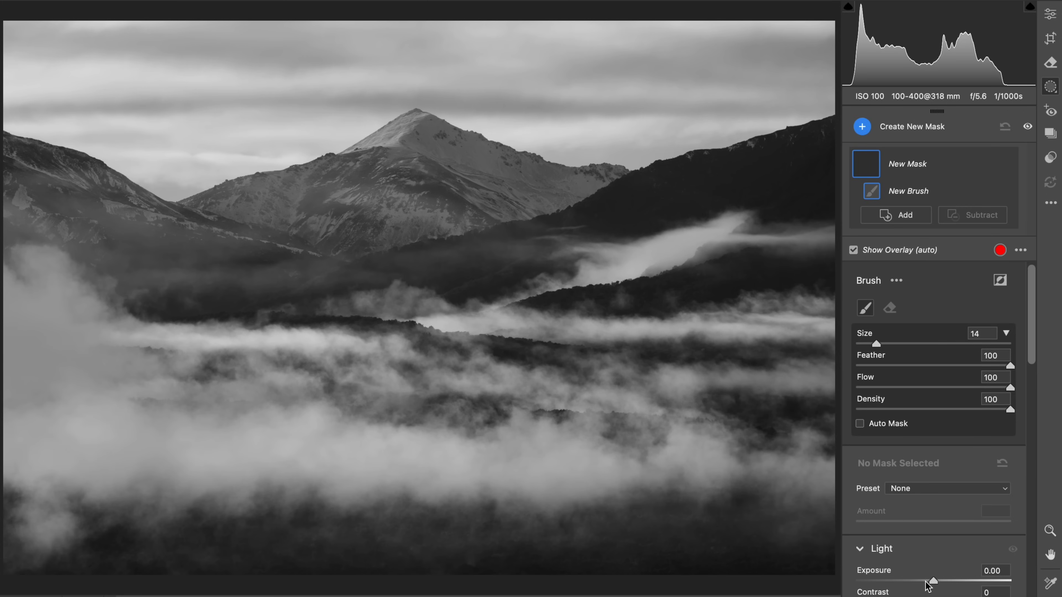
{"action": "key", "text": "bracketleft"}
{"action": "key", "text": "bracketleft"}
{"action": "key", "text": "bracketleft"}
{"action": "key", "text": "bracketleft"}
{"action": "key", "text": "bracketleft"}
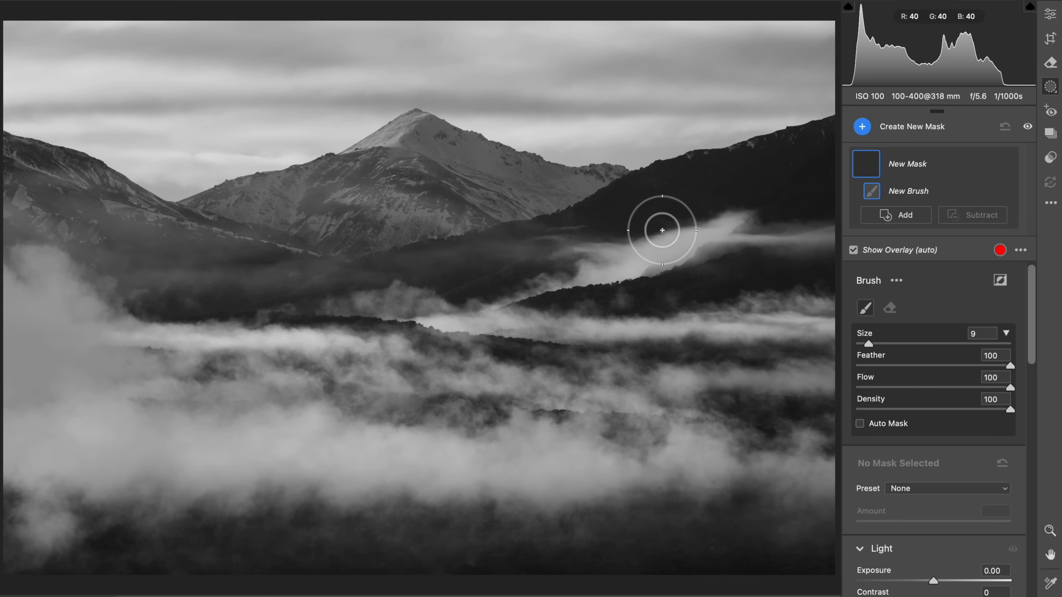
{"action": "mouse_move", "coordinate": [483, 269]}
{"action": "left_mouse_down"}
{"action": "mouse_move", "coordinate": [801, 185]}
{"action": "mouse_move", "coordinate": [667, 236]}
{"action": "left_mouse_up"}
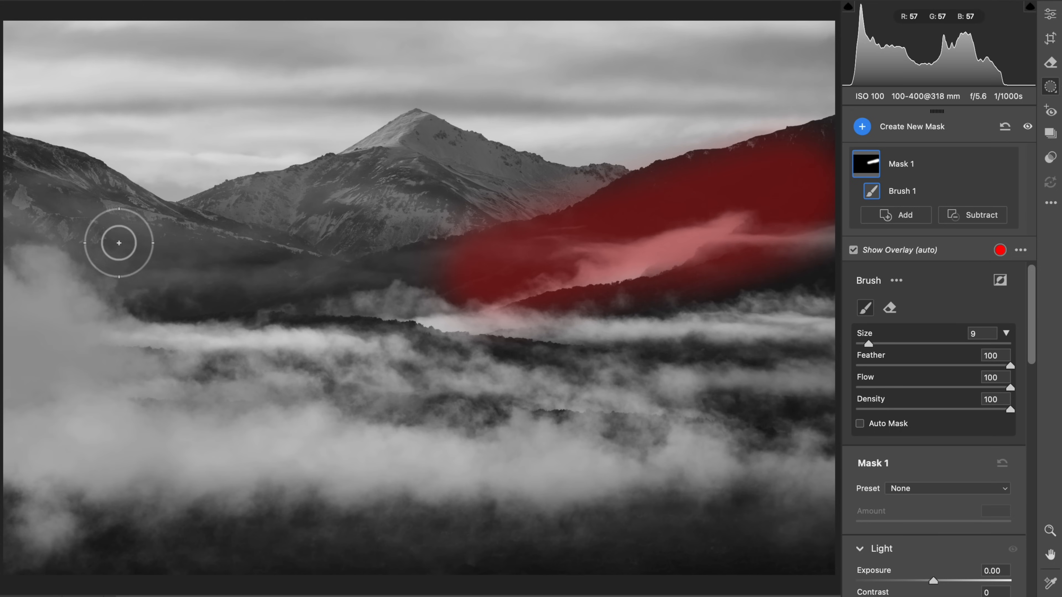
Paint the left mountain slope and the central peak's ridgelines into the mask, reducing the brush to size 4 for the peak
{"action": "key", "text": "bracketleft"}
{"action": "key", "text": "bracketleft"}
{"action": "key", "text": "bracketleft"}
{"action": "mouse_move", "coordinate": [46, 185]}
{"action": "left_mouse_down"}
{"action": "mouse_move", "coordinate": [119, 234]}
{"action": "mouse_move", "coordinate": [289, 301]}
{"action": "left_mouse_up"}
{"action": "key", "text": "bracketleft"}
{"action": "key", "text": "bracketleft"}
{"action": "mouse_move", "coordinate": [239, 213]}
{"action": "left_mouse_down"}
{"action": "mouse_move", "coordinate": [217, 214]}
{"action": "mouse_move", "coordinate": [340, 160]}
{"action": "mouse_move", "coordinate": [416, 111]}
{"action": "mouse_move", "coordinate": [624, 186]}
{"action": "left_mouse_up"}
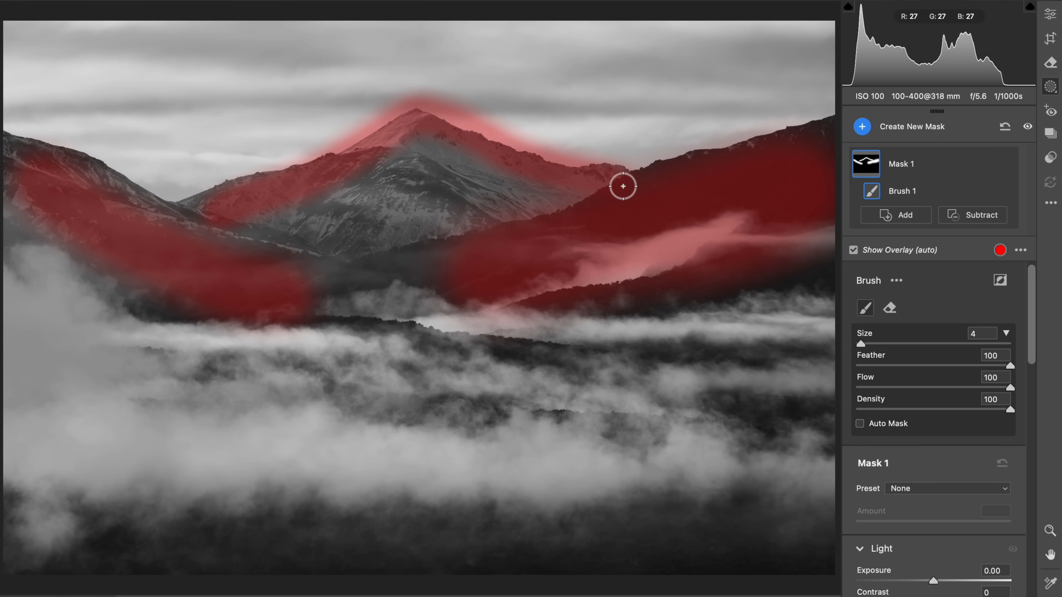
Undo the brush strokes painted along the central peak's ridgelines
{"action": "key", "text": "ctrl+z"}
{"action": "key", "text": "ctrl+z"}
{"action": "key", "text": "ctrl+z"}
{"action": "key", "text": "ctrl+z"}
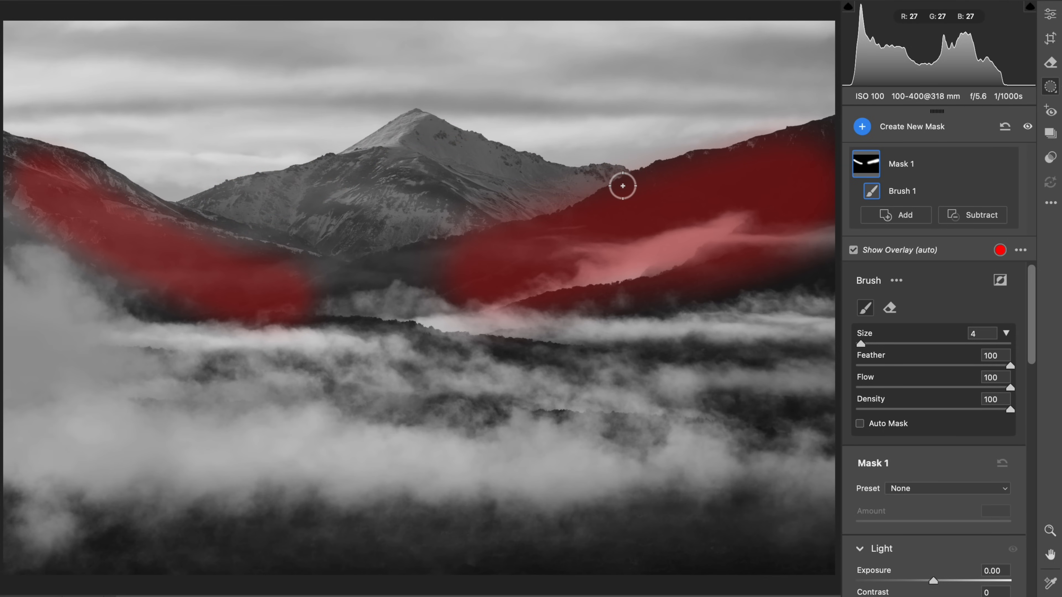
Try a new brush mask over the lower-left fog with a size 11 brush, and undo the painting
{"action": "key", "text": "k"}
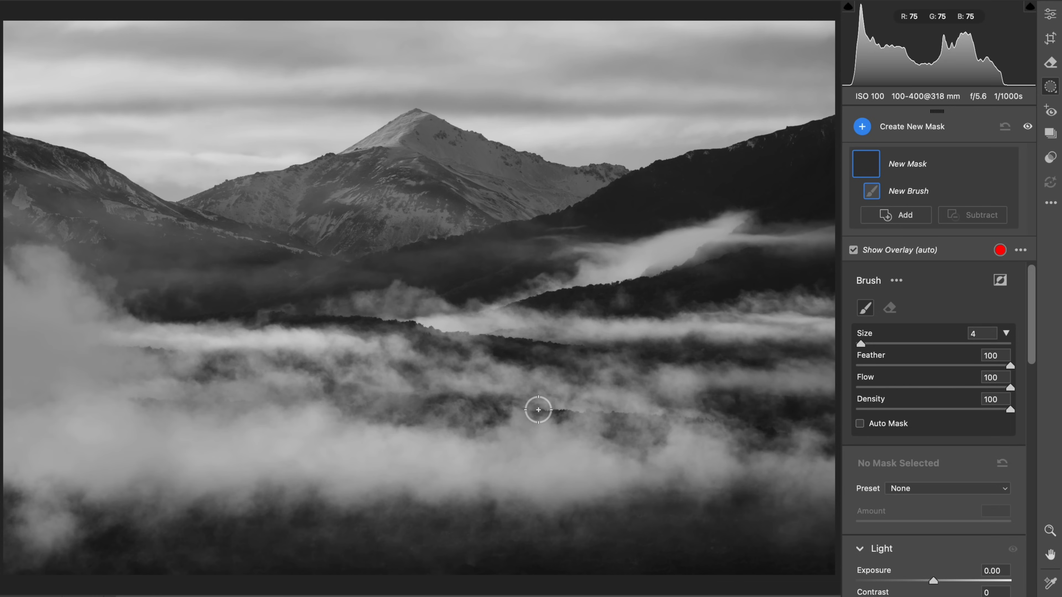
{"action": "left_click_drag", "start_coordinate": [340, 420], "coordinate": [357, 419]}
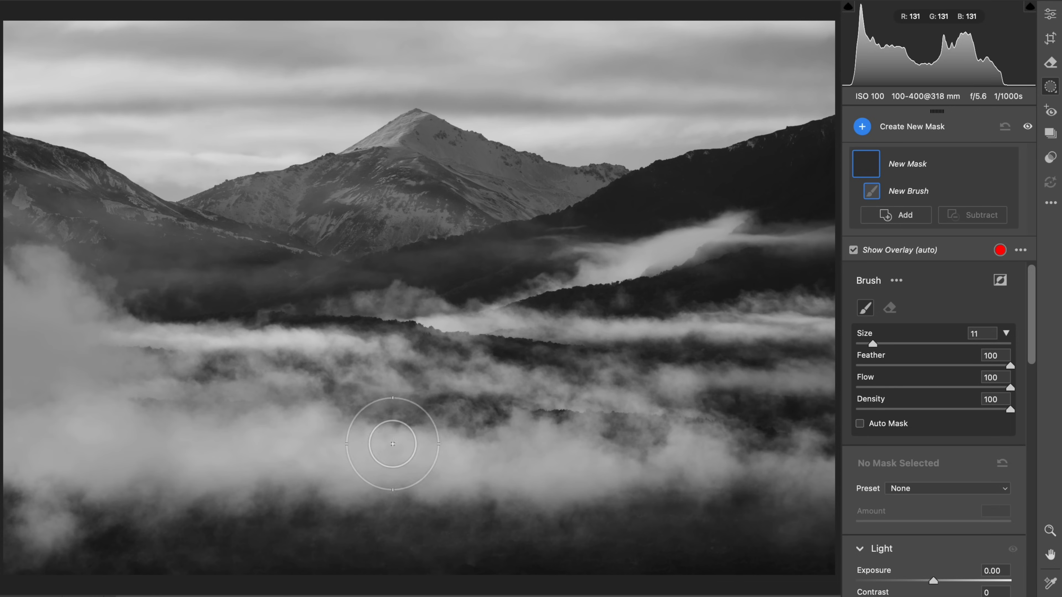
{"action": "mouse_move", "coordinate": [469, 469]}
{"action": "left_mouse_down"}
{"action": "mouse_move", "coordinate": [133, 467]}
{"action": "mouse_move", "coordinate": [84, 426]}
{"action": "left_mouse_up"}
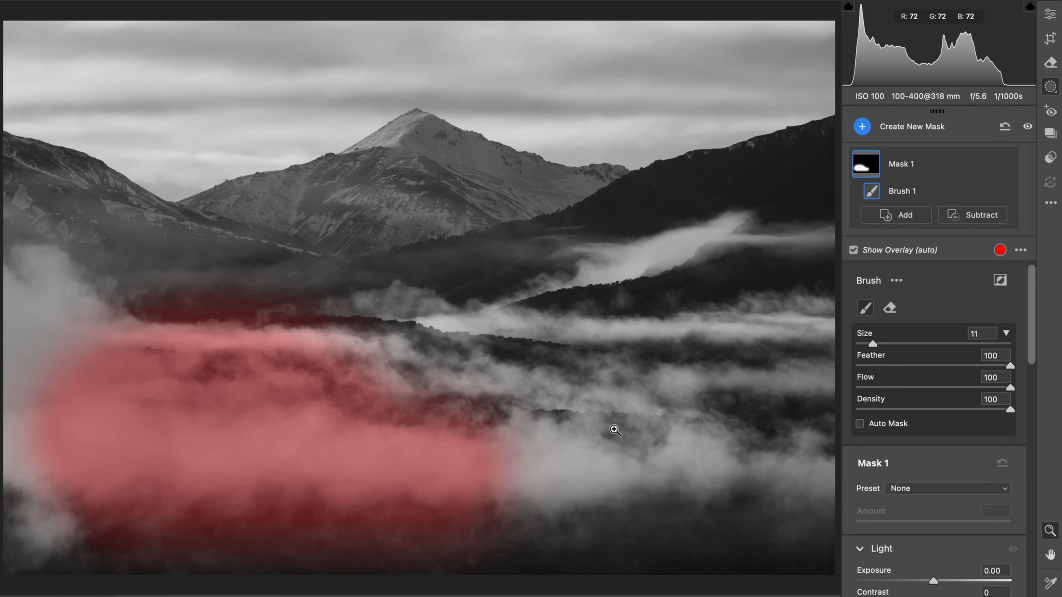
{"action": "key", "text": "ctrl+z"}
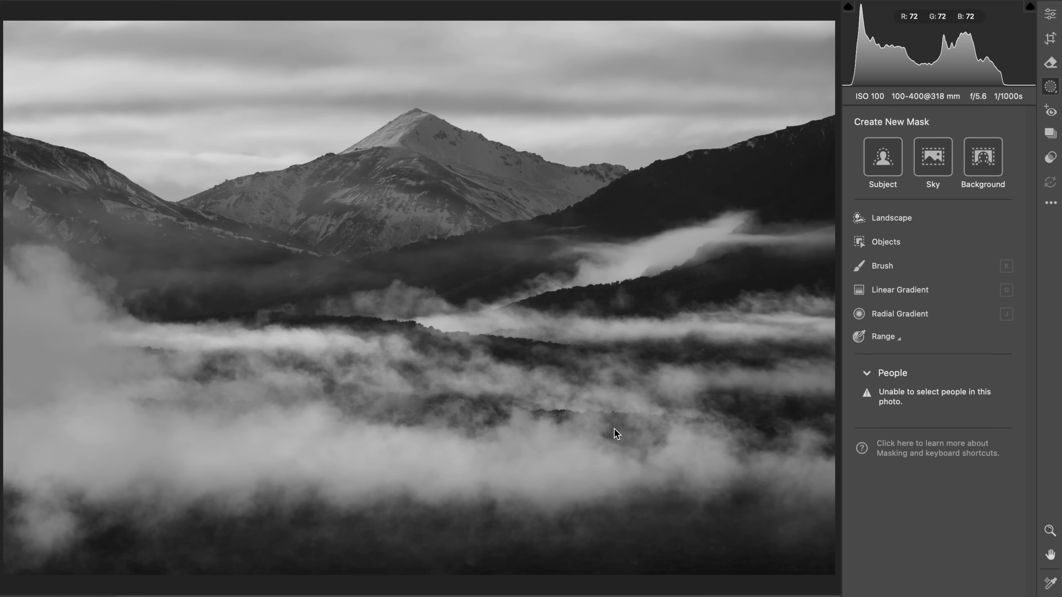
Try another brush mask over the bottom-left foreground, enlarging the brush to size 20, and undo the painting
{"action": "key", "text": "k"}
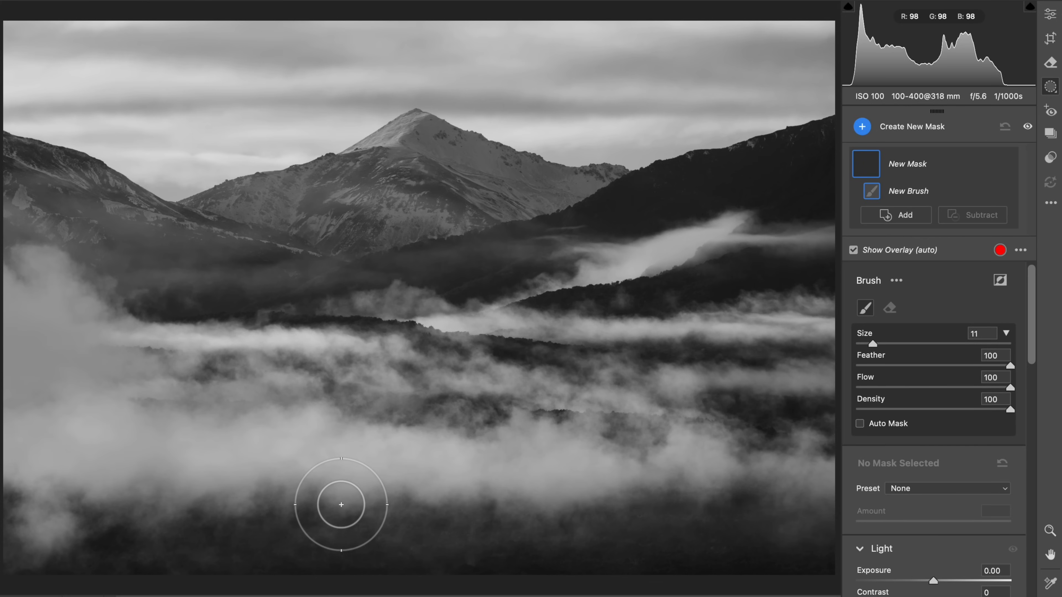
{"action": "mouse_move", "coordinate": [344, 505]}
{"action": "left_mouse_down"}
{"action": "mouse_move", "coordinate": [363, 505]}
{"action": "mouse_move", "coordinate": [289, 507]}
{"action": "mouse_move", "coordinate": [104, 482]}
{"action": "mouse_move", "coordinate": [215, 500]}
{"action": "mouse_move", "coordinate": [331, 491]}
{"action": "mouse_move", "coordinate": [134, 477]}
{"action": "mouse_move", "coordinate": [166, 478]}
{"action": "left_mouse_up"}
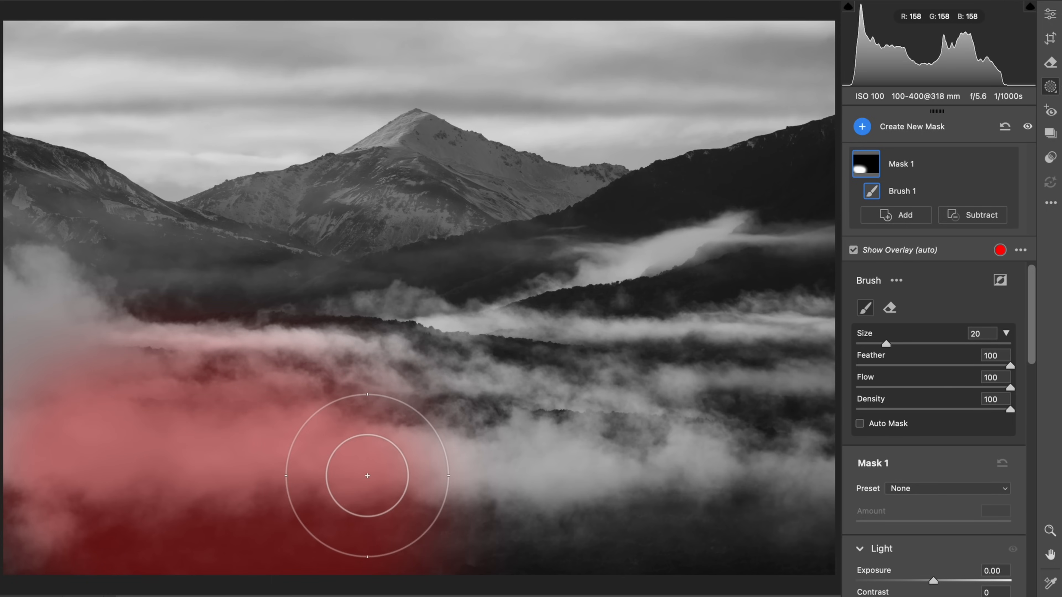
{"action": "key", "text": "super+z"}
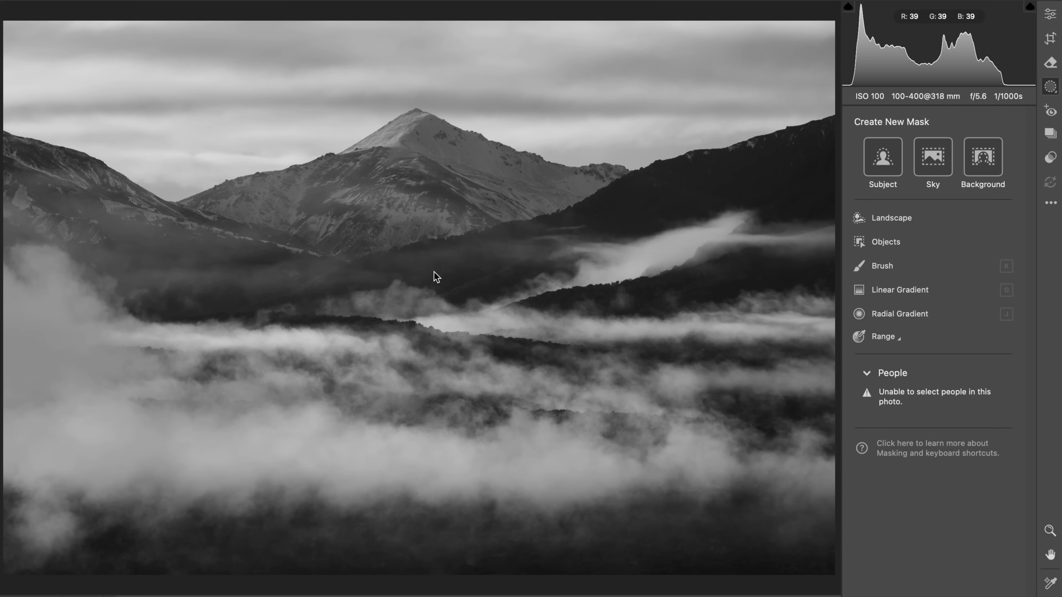
Try a loose curved brush stroke around the central peak with the brush reduced to size 9, and undo it
{"action": "key", "text": "b"}
{"action": "left_click_drag", "start_coordinate": [426, 259], "coordinate": [415, 254]}
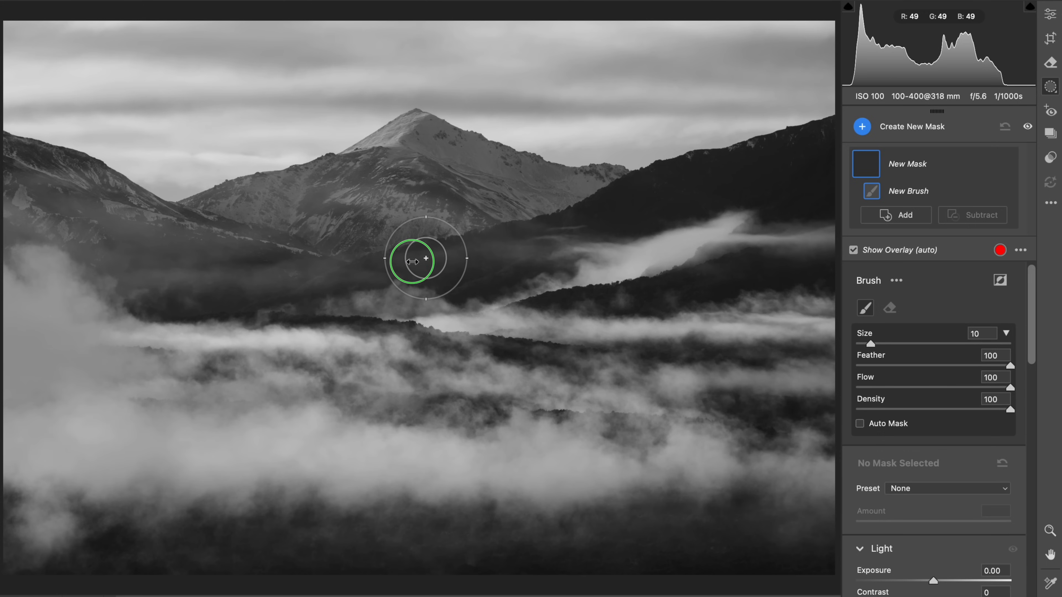
{"action": "mouse_move", "coordinate": [240, 231]}
{"action": "left_mouse_down"}
{"action": "mouse_move", "coordinate": [230, 227]}
{"action": "mouse_move", "coordinate": [324, 118]}
{"action": "mouse_move", "coordinate": [308, 135]}
{"action": "left_mouse_up"}
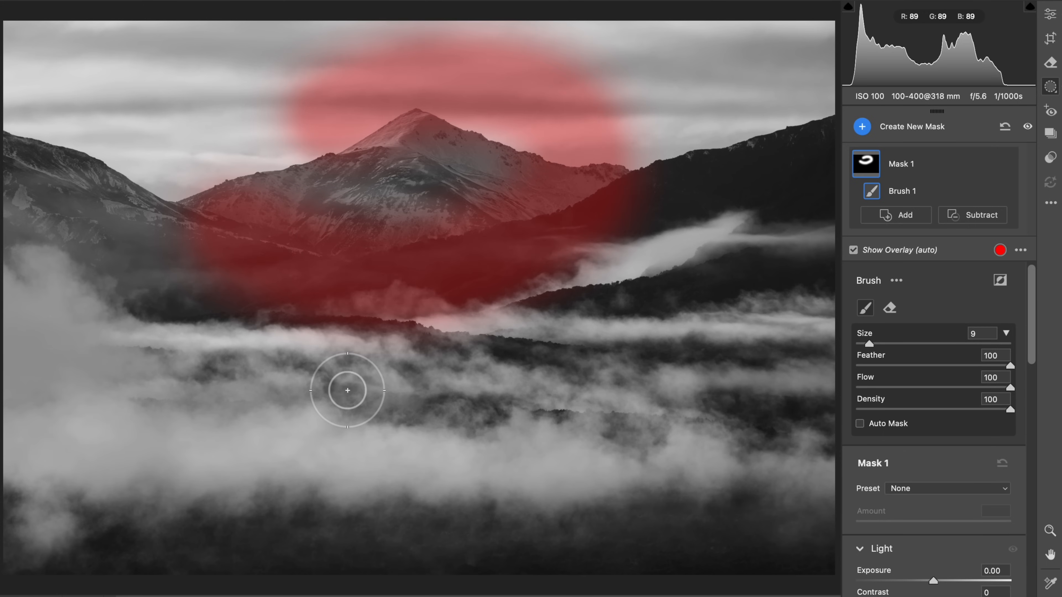
{"action": "key", "text": "super+z"}
Examine the valley fog and the sky beside the peak at closer zoom, and return to the global edit settings with the whole photo in view
{"action": "key", "text": "k"}
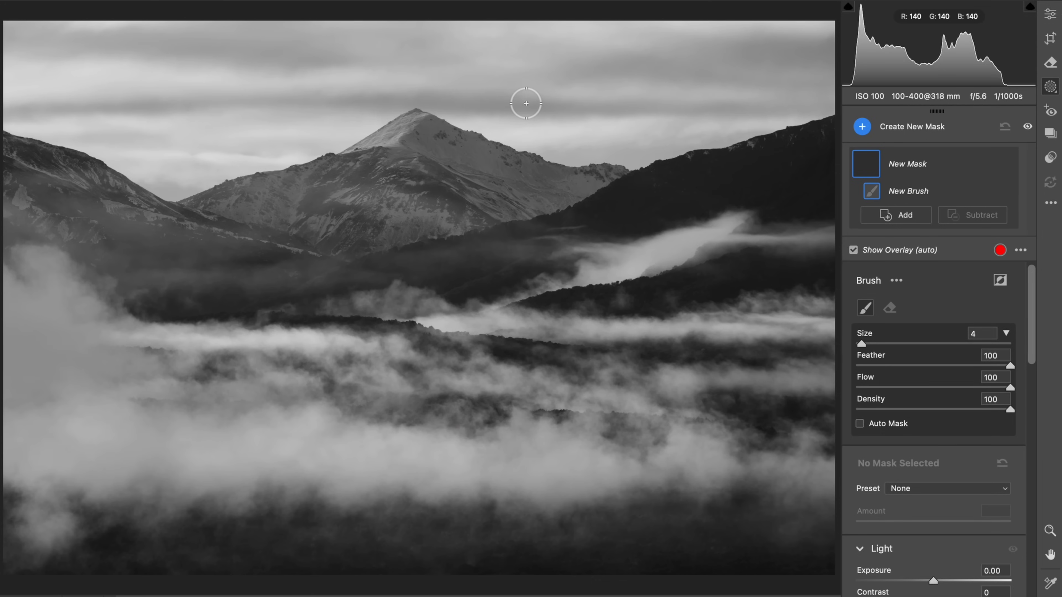
{"action": "key", "text": "super+plus"}
{"action": "key", "text": "super+plus"}
{"action": "key", "text": "super+plus"}
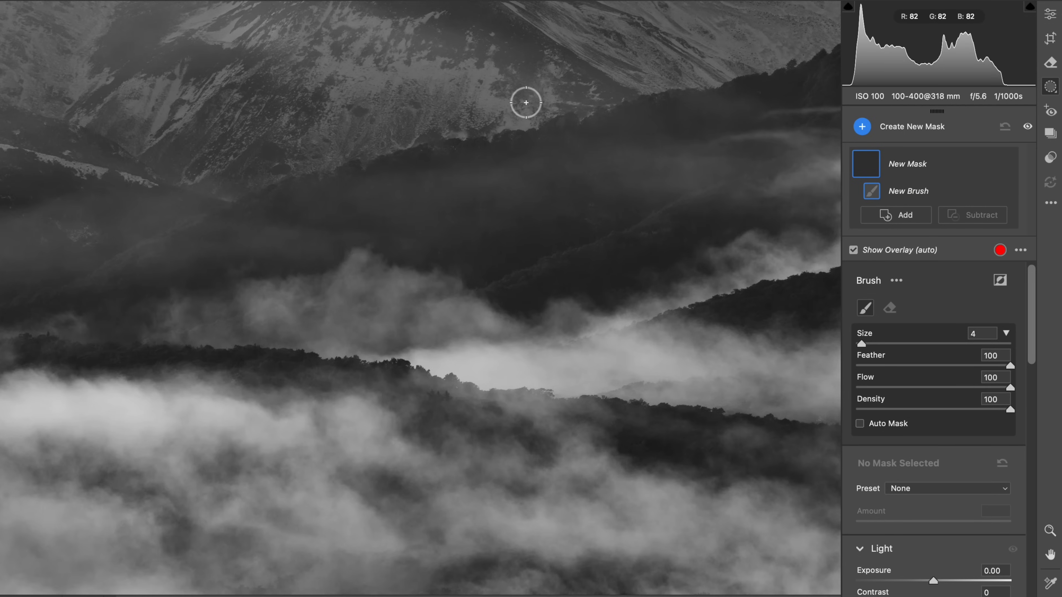
{"action": "left_click_drag", "start_coordinate": [525, 103], "coordinate": [230, 526]}
{"action": "left_click_drag", "start_coordinate": [332, 358], "coordinate": [312, 418]}
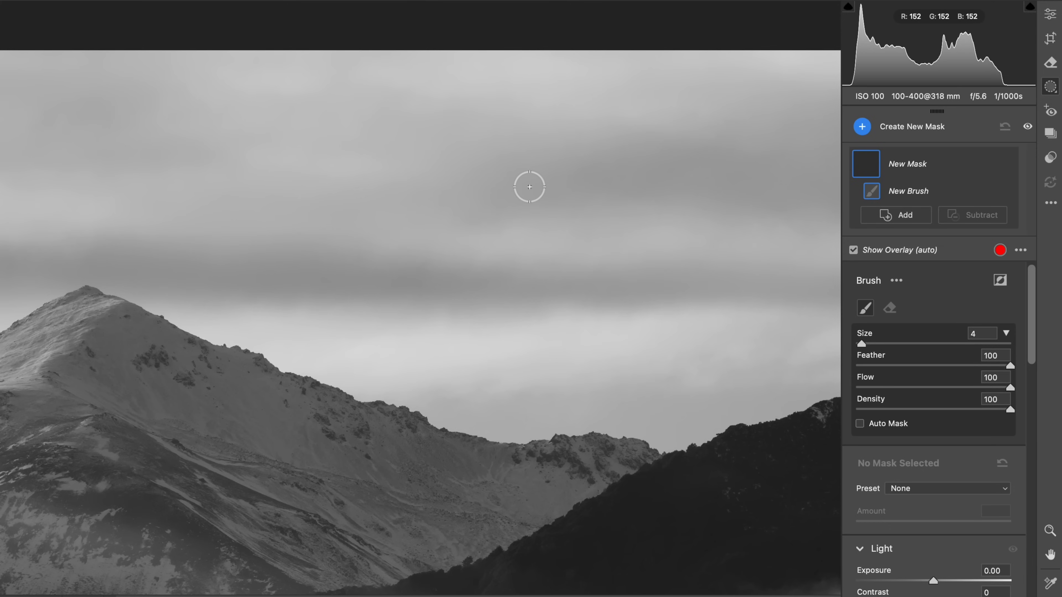
{"action": "left_click", "coordinate": [1047, 12]}
{"action": "key", "text": "super+0"}
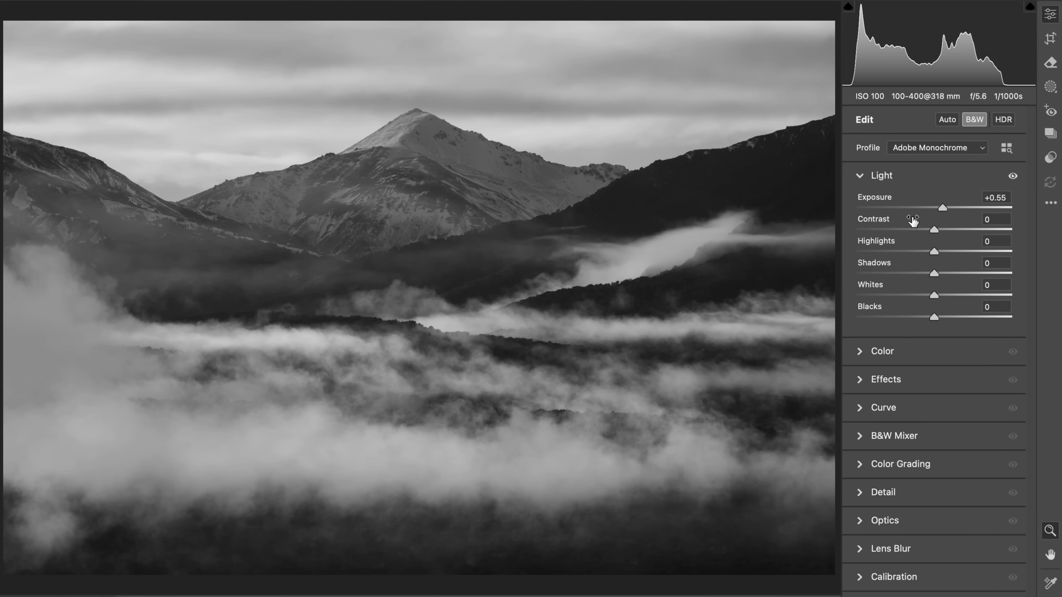
Try the global exposure at -1.25 and the contrast at -5 on the sky, and reset both to 0
{"action": "left_click_drag", "start_coordinate": [932, 209], "coordinate": [914, 207]}
{"action": "left_click_drag", "start_coordinate": [528, 69], "coordinate": [614, 59]}
{"action": "left_click_drag", "start_coordinate": [963, 233], "coordinate": [932, 232]}
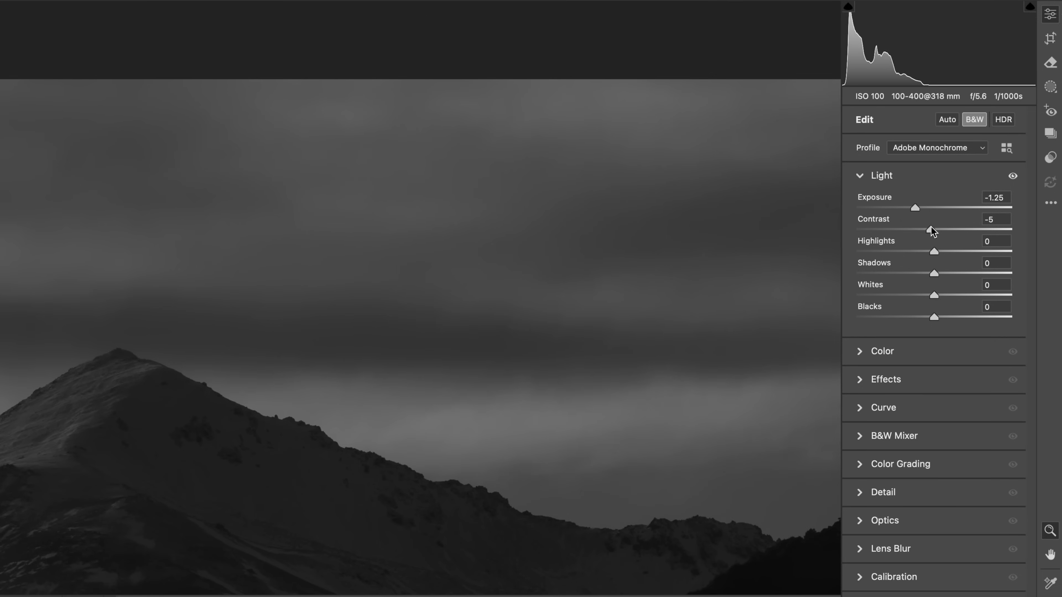
{"action": "double_click", "coordinate": [915, 208]}
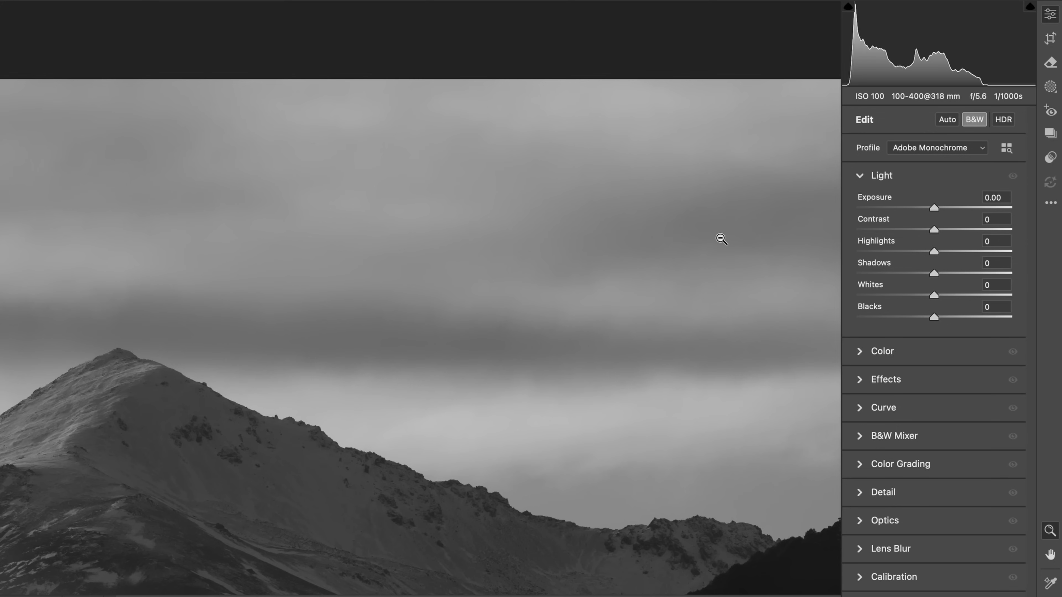
{"action": "left_click", "coordinate": [629, 259]}
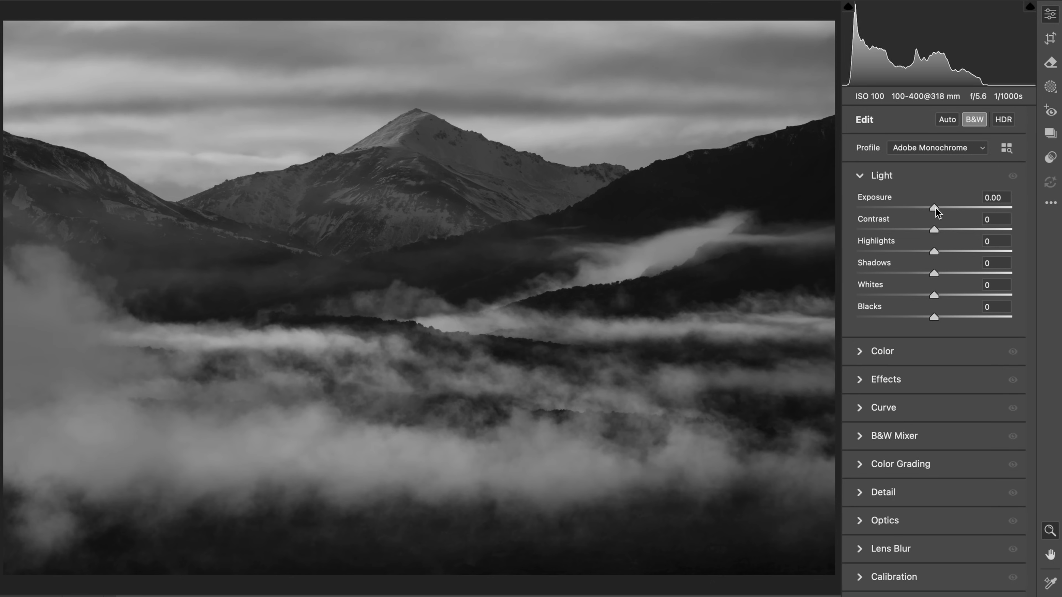
Raise the global exposure slightly and paint a new brush mask with Highlights -30 over the foreground fog, using a size 15 brush
{"action": "left_click_drag", "start_coordinate": [935, 208], "coordinate": [943, 209]}
{"action": "key", "text": "k"}
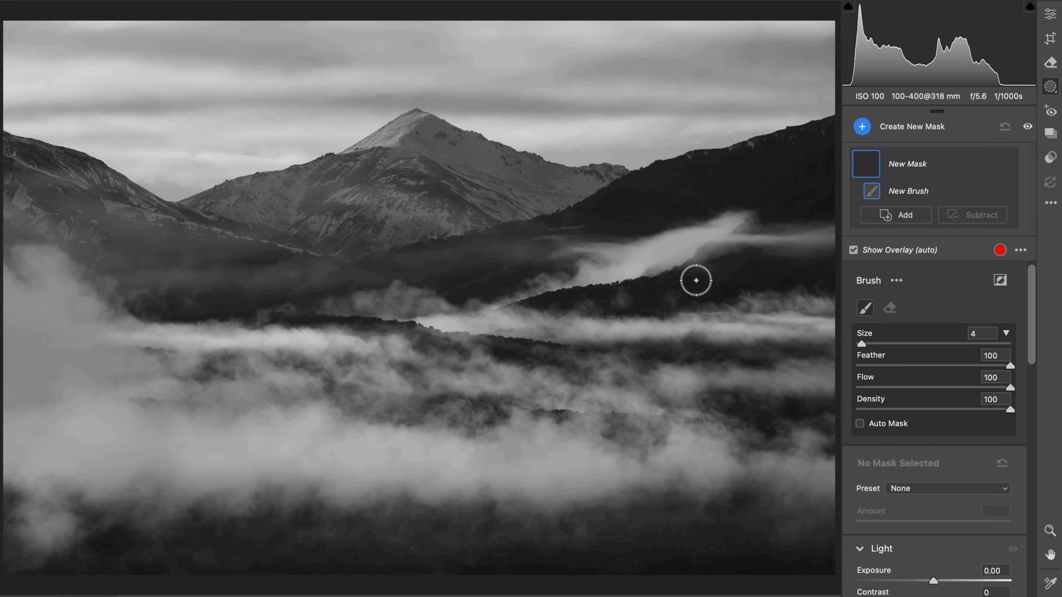
{"action": "scroll", "coordinate": [930, 495], "scroll_direction": "down", "scroll_amount": 5}
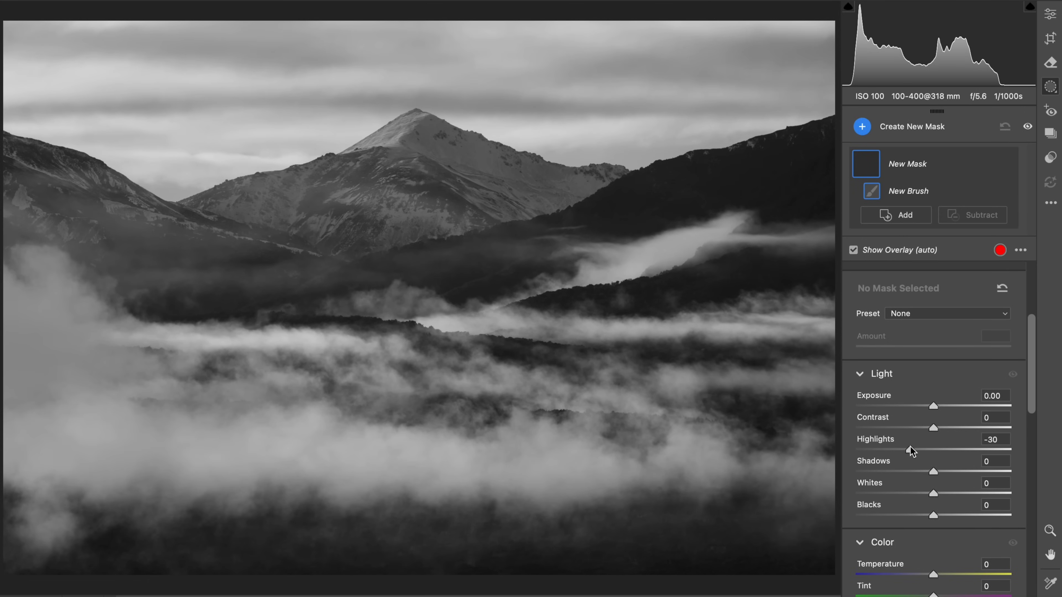
{"action": "left_click_drag", "start_coordinate": [430, 395], "coordinate": [446, 395]}
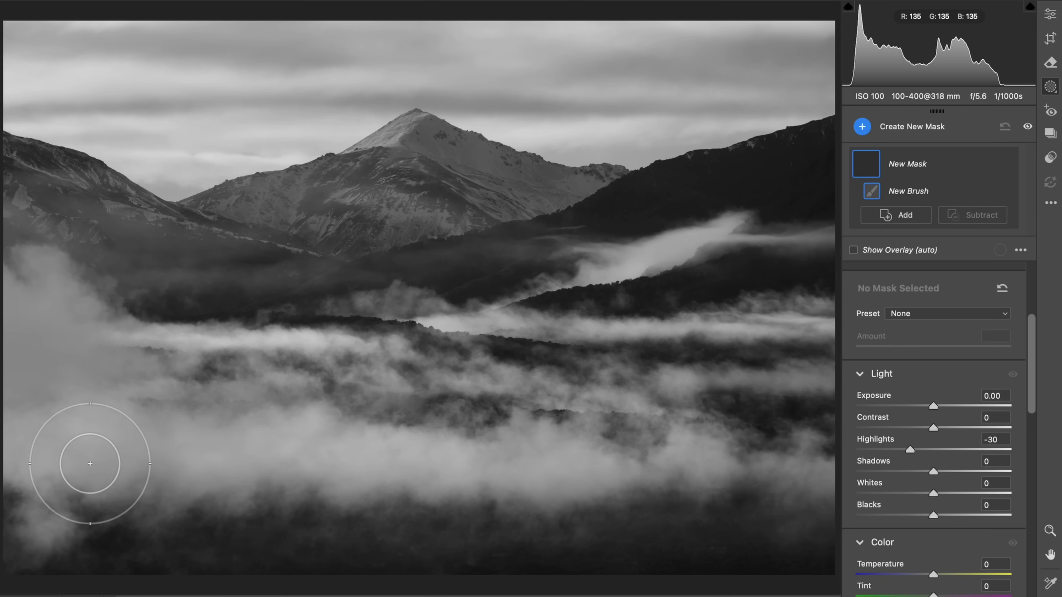
{"action": "mouse_move", "coordinate": [90, 464]}
{"action": "left_mouse_down"}
{"action": "mouse_move", "coordinate": [12, 434]}
{"action": "mouse_move", "coordinate": [299, 491]}
{"action": "mouse_move", "coordinate": [599, 502]}
{"action": "left_mouse_up"}
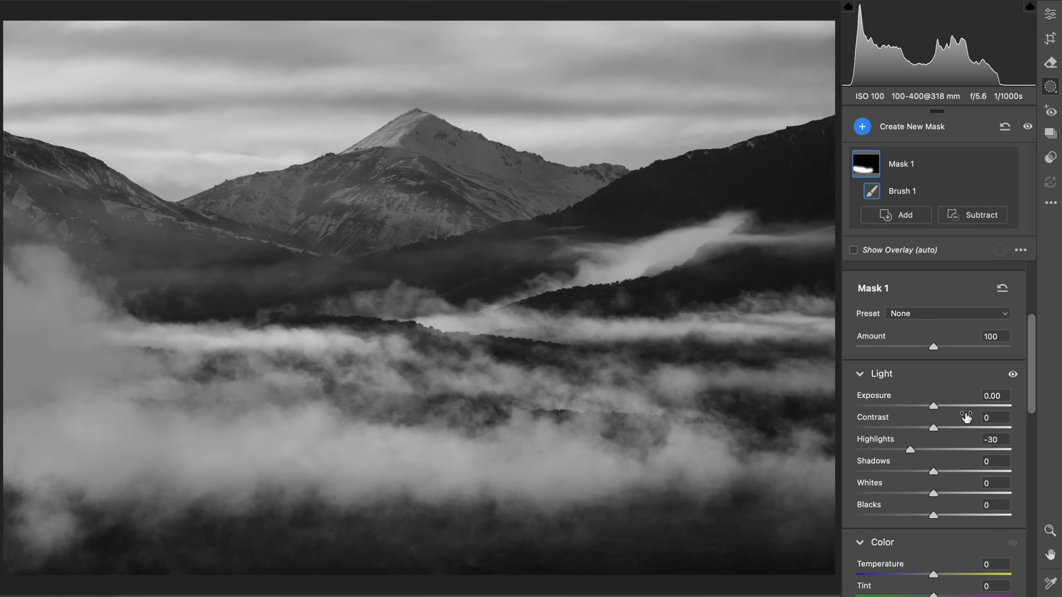
Extend the fog mask across the full width of the foreground and set its Highlights to -50 and Contrast to +89
{"action": "mouse_move", "coordinate": [953, 429]}
{"action": "left_mouse_down"}
{"action": "mouse_move", "coordinate": [940, 430]}
{"action": "mouse_move", "coordinate": [965, 429]}
{"action": "left_mouse_up"}
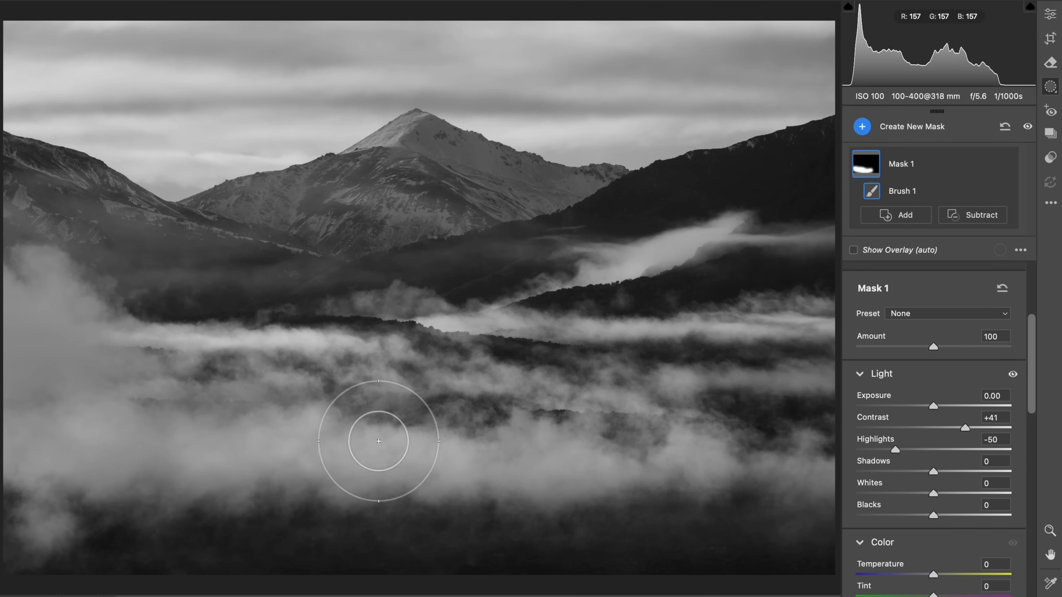
{"action": "scroll", "coordinate": [957, 306], "scroll_direction": "up", "scroll_amount": 5}
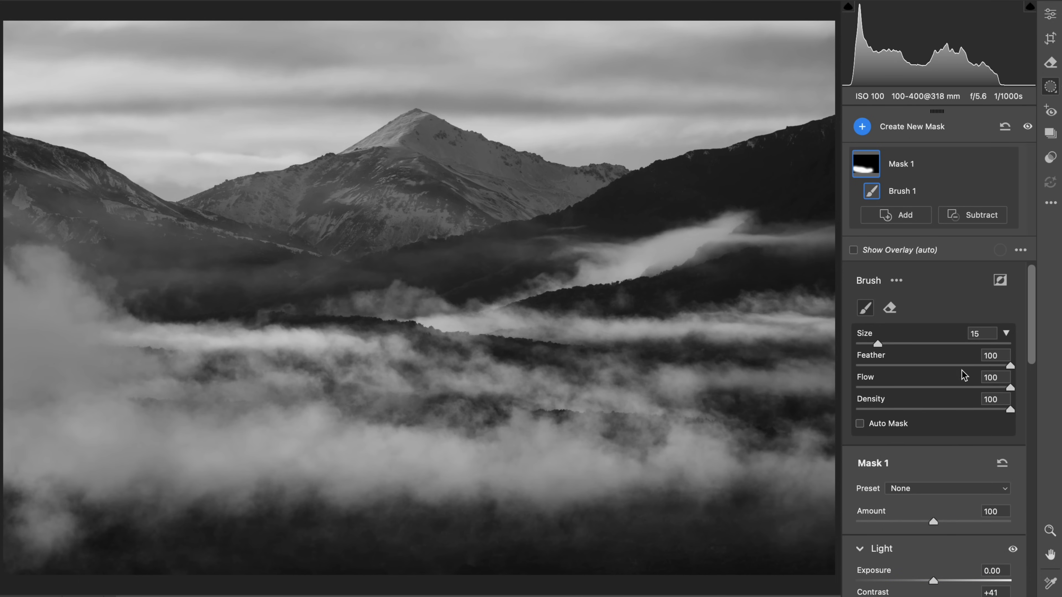
{"action": "scroll", "coordinate": [962, 397], "scroll_direction": "down", "scroll_amount": 5}
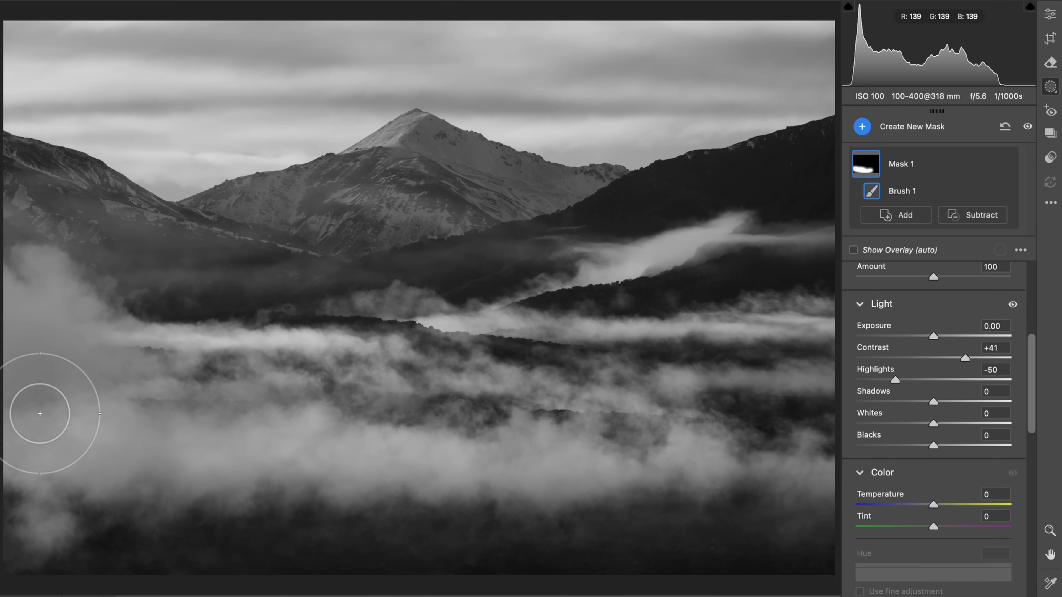
{"action": "mouse_move", "coordinate": [40, 413]}
{"action": "left_mouse_down"}
{"action": "mouse_move", "coordinate": [419, 505]}
{"action": "mouse_move", "coordinate": [576, 491]}
{"action": "mouse_move", "coordinate": [807, 497]}
{"action": "left_mouse_up"}
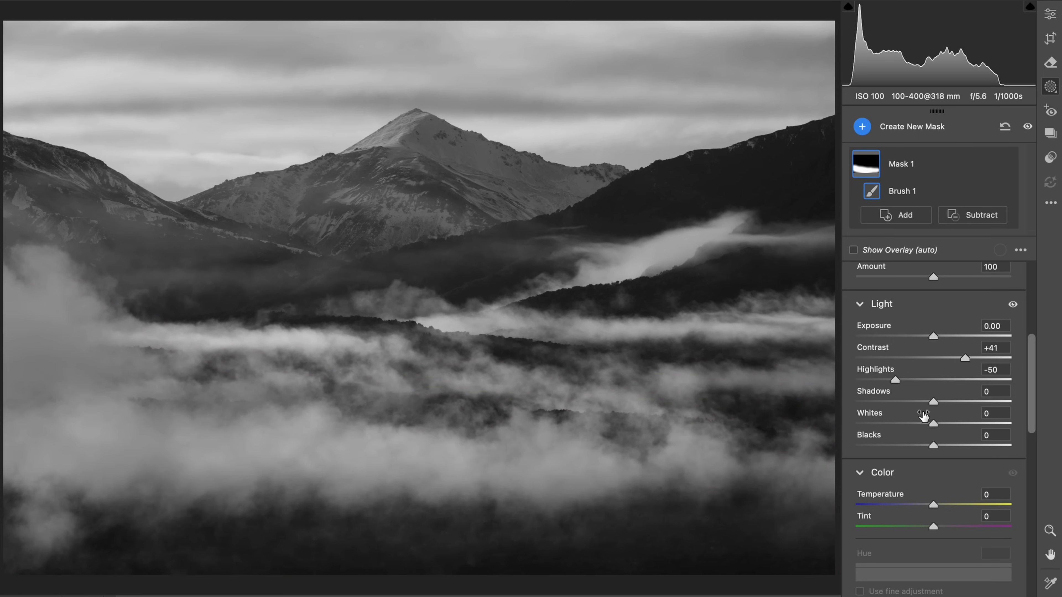
{"action": "left_click_drag", "start_coordinate": [965, 358], "coordinate": [1000, 359]}
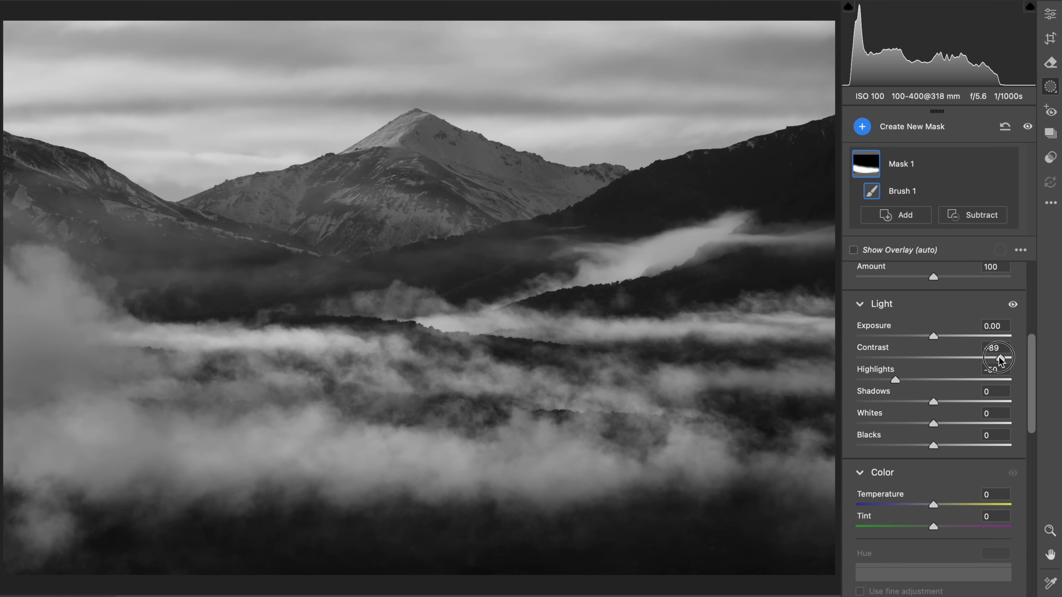
Start a second brush mask and set its Dehaze to +19 and Blacks to -15
{"action": "key", "text": "k"}
{"action": "scroll", "coordinate": [998, 371], "scroll_direction": "down", "scroll_amount": 6}
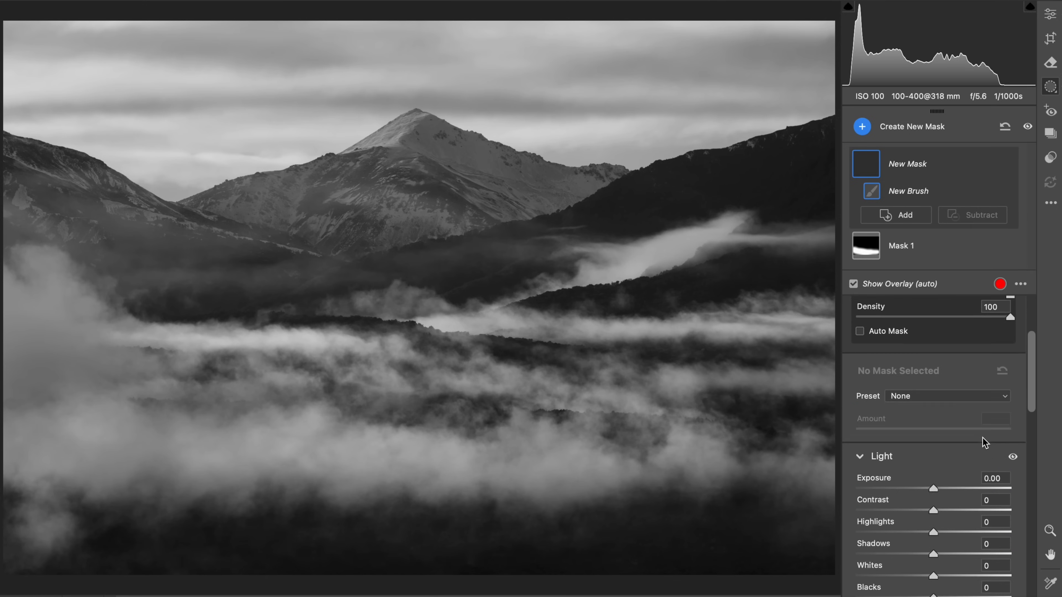
{"action": "scroll", "coordinate": [982, 439], "scroll_direction": "down", "scroll_amount": 6}
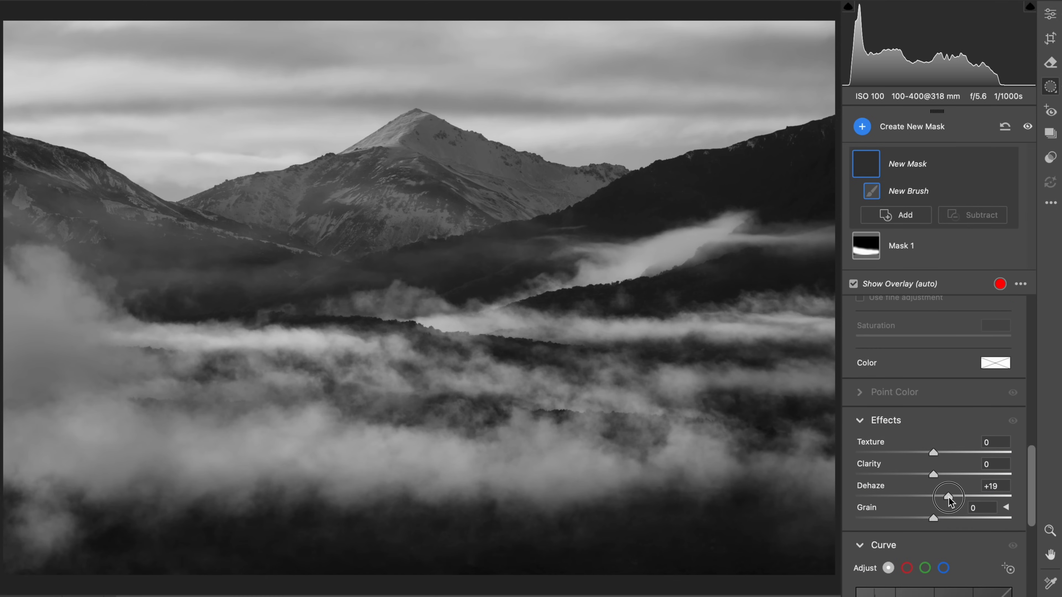
{"action": "scroll", "coordinate": [941, 481], "scroll_direction": "up", "scroll_amount": 6}
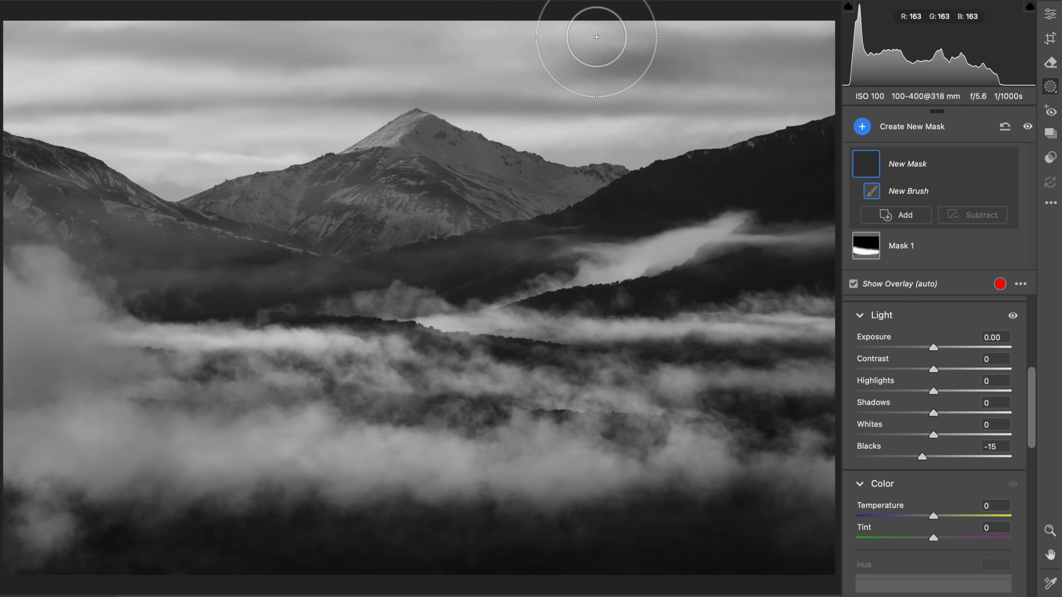
Paint the second mask across the upper edge of the sky and set its Blacks to -35
{"action": "mouse_move", "coordinate": [789, 20]}
{"action": "left_mouse_down"}
{"action": "mouse_move", "coordinate": [670, 33]}
{"action": "mouse_move", "coordinate": [465, 12]}
{"action": "mouse_move", "coordinate": [13, 8]}
{"action": "left_mouse_up"}
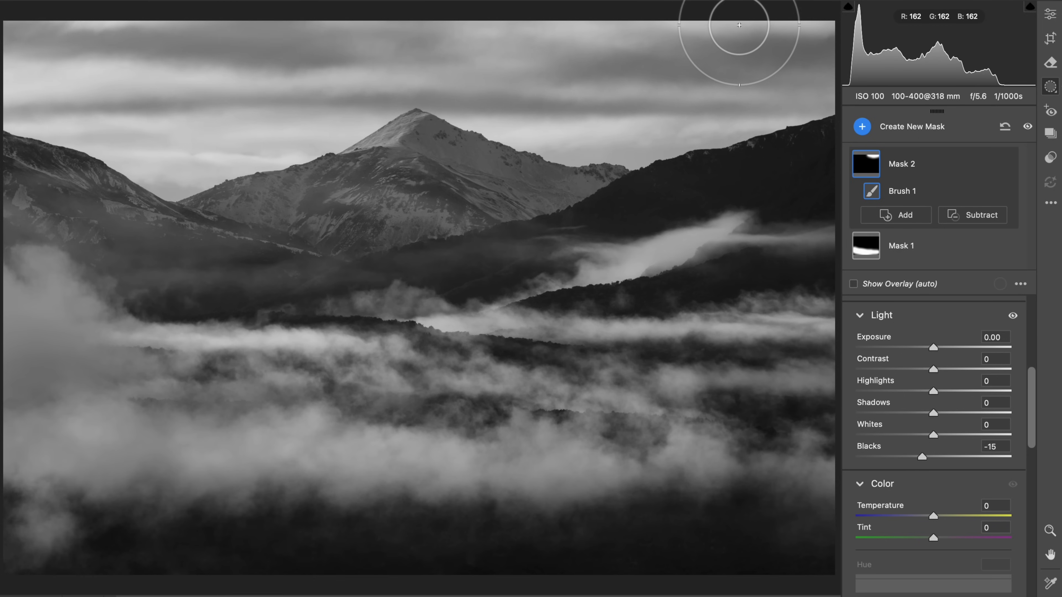
{"action": "mouse_move", "coordinate": [793, 30]}
{"action": "left_mouse_down"}
{"action": "mouse_move", "coordinate": [509, 43]}
{"action": "mouse_move", "coordinate": [1, 19]}
{"action": "left_mouse_up"}
{"action": "left_click_drag", "start_coordinate": [922, 457], "coordinate": [908, 458]}
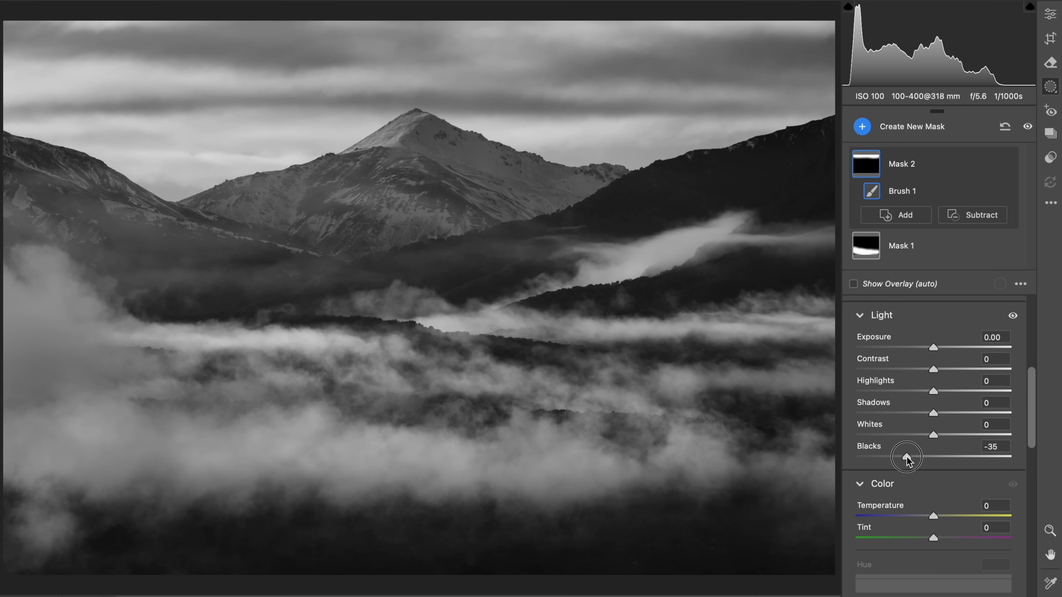
Set the upper-sky mask's Contrast to +20 and lower its Exposure slightly
{"action": "left_click", "coordinate": [948, 370]}
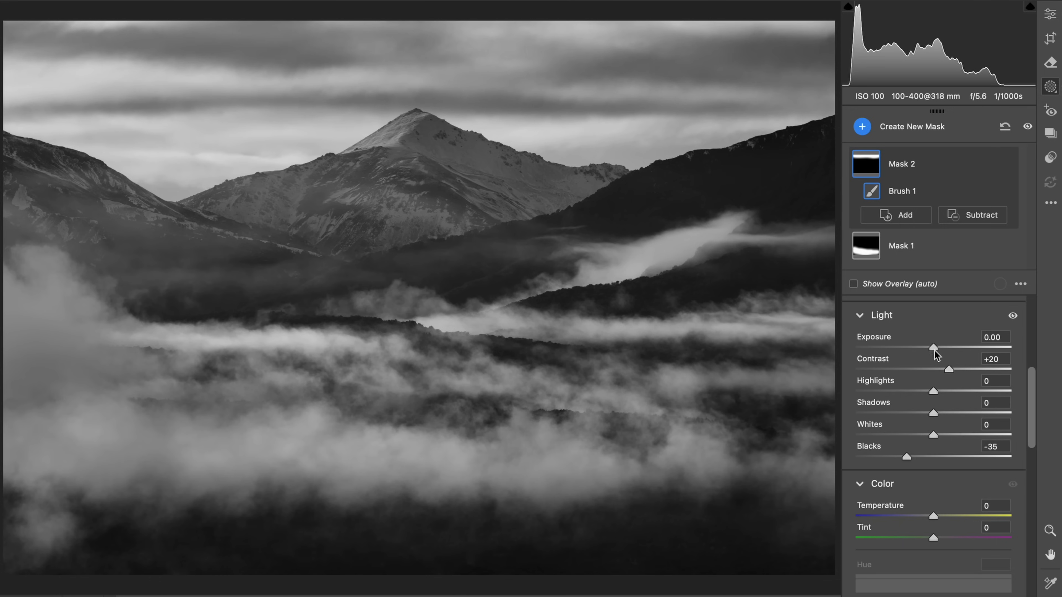
{"action": "left_click_drag", "start_coordinate": [934, 349], "coordinate": [928, 351]}
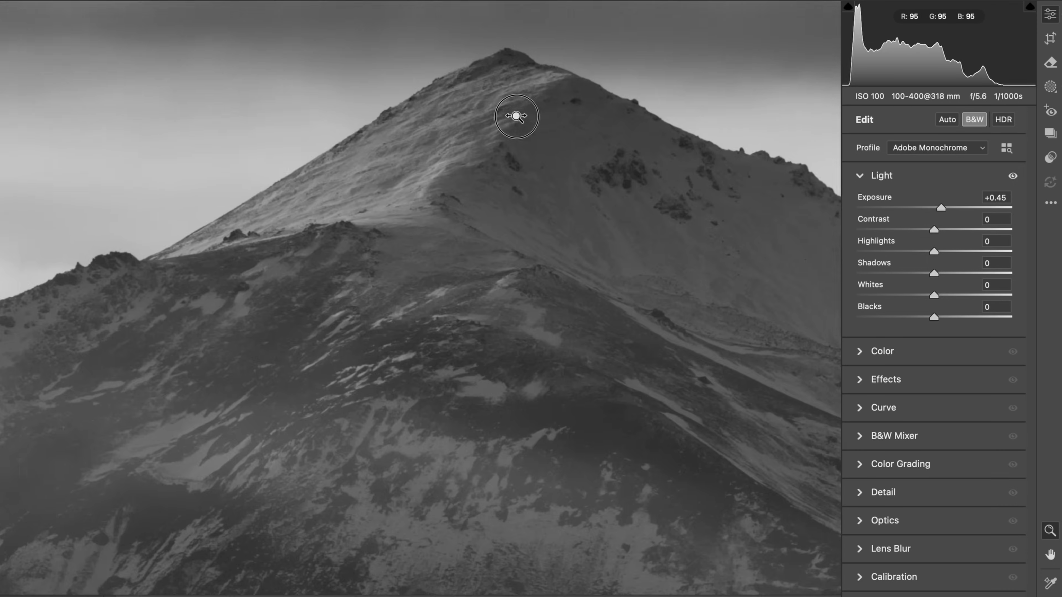
Start a third brush mask with Exposure +0.35 and Whites +15 and paint it over the left ridge and the central mountain's slopes
{"action": "left_click", "coordinate": [513, 111]}
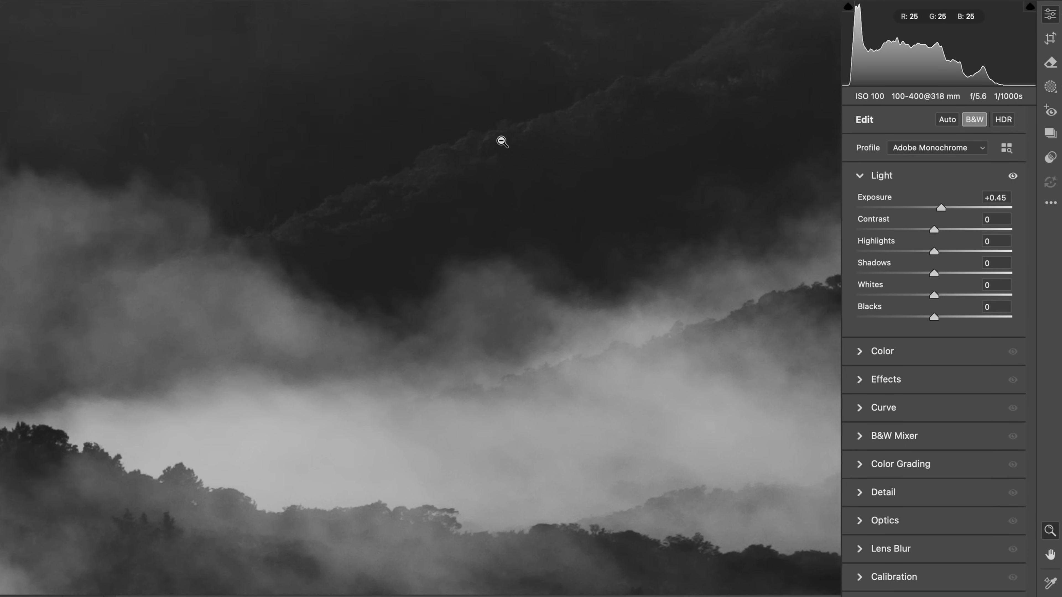
{"action": "left_click", "coordinate": [502, 141], "text": "alt"}
{"action": "key", "text": "k"}
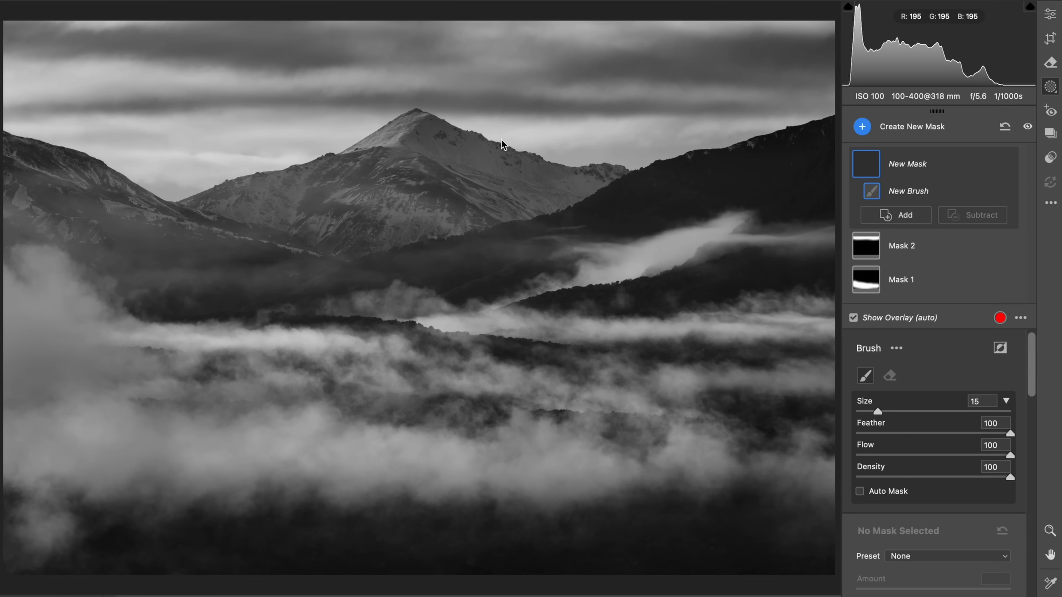
{"action": "scroll", "coordinate": [936, 539], "scroll_direction": "down", "scroll_amount": 5}
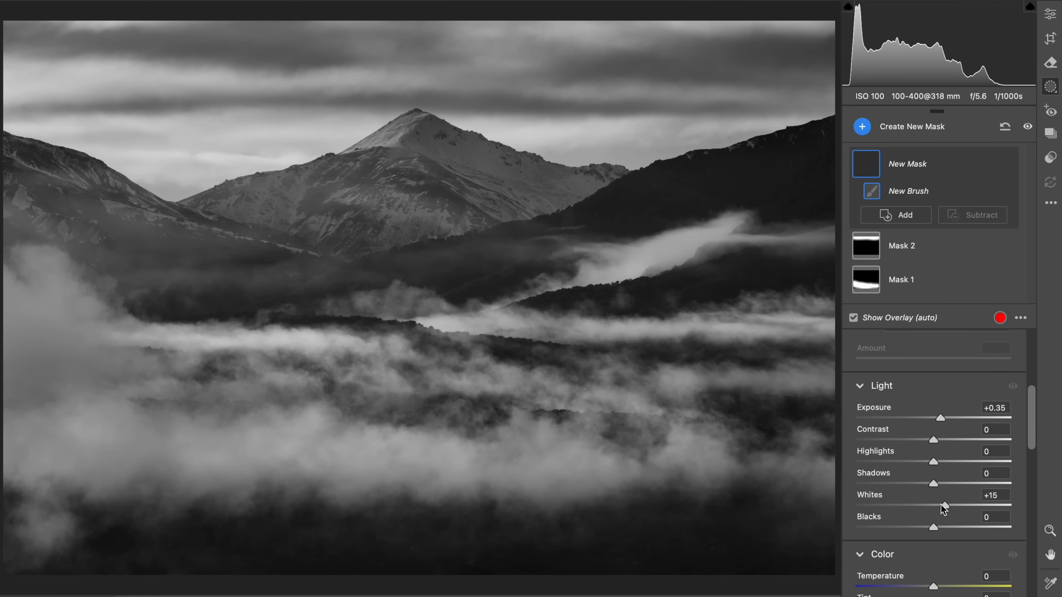
{"action": "key", "text": "o"}
{"action": "left_click", "coordinate": [72, 153]}
{"action": "left_click", "coordinate": [117, 171]}
{"action": "left_click", "coordinate": [155, 178]}
{"action": "left_click", "coordinate": [229, 191]}
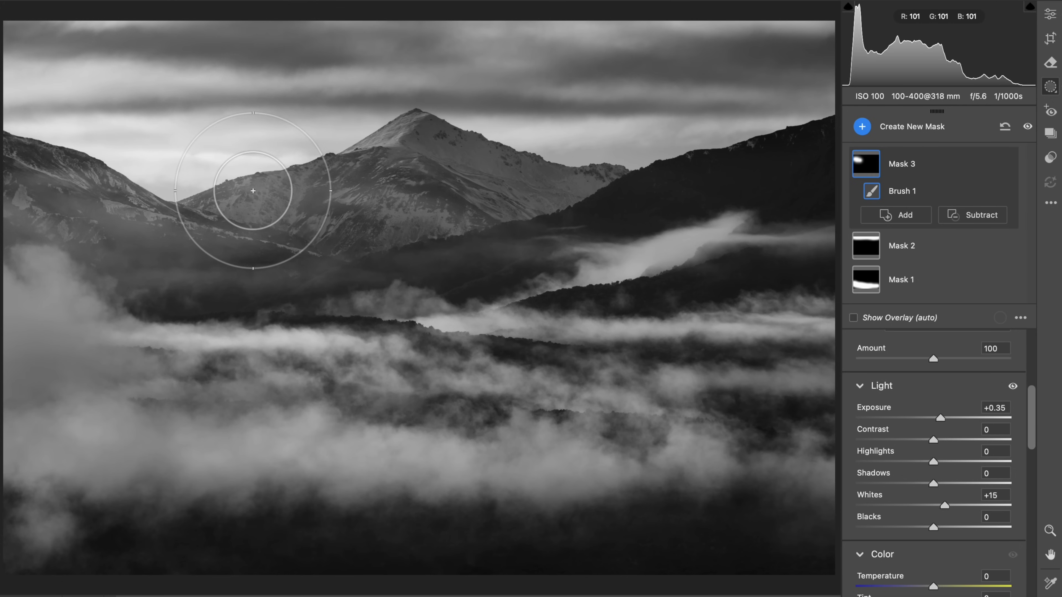
{"action": "left_click_drag", "start_coordinate": [254, 190], "coordinate": [325, 190]}
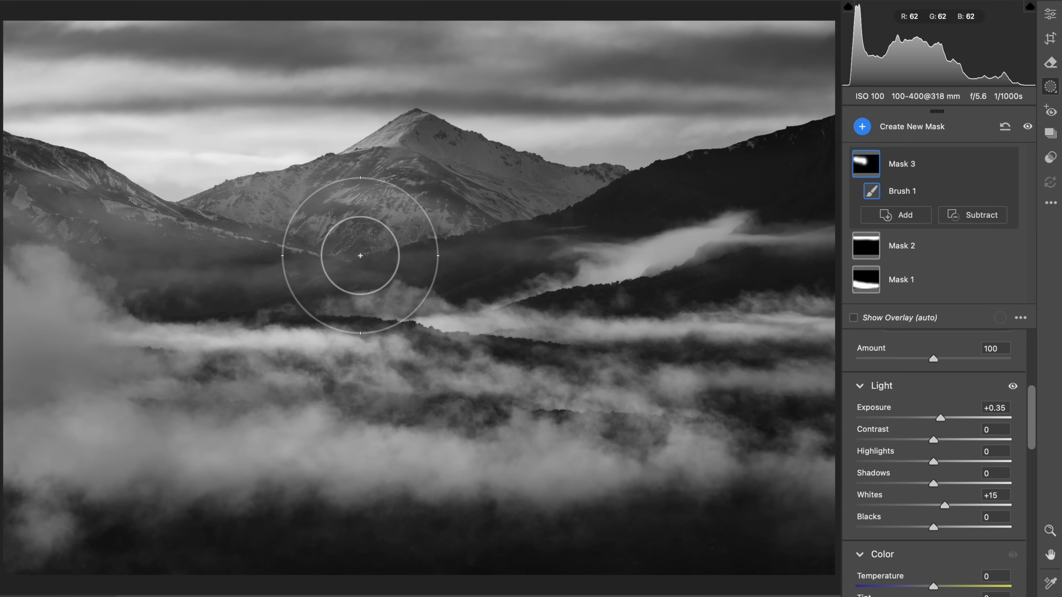
Reduce the brush size to 12 and extend the third mask across the mid-distance fog and the hills on the right
{"action": "key", "text": "bracketleft"}
{"action": "key", "text": "bracketleft"}
{"action": "key", "text": "bracketleft"}
{"action": "left_click", "coordinate": [428, 274]}
{"action": "left_click", "coordinate": [498, 261]}
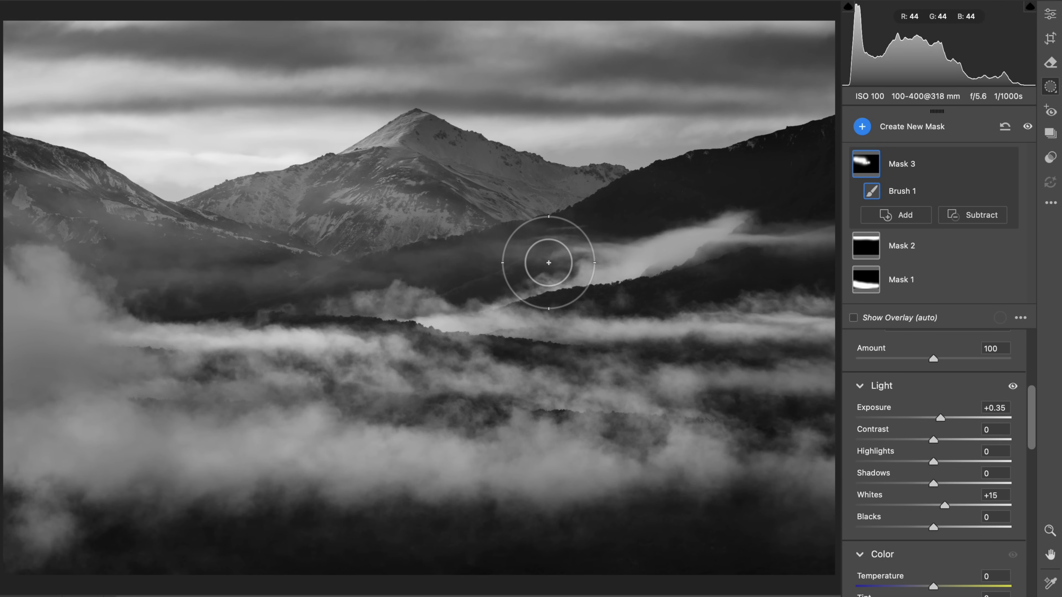
{"action": "left_click", "coordinate": [583, 278]}
{"action": "left_click", "coordinate": [665, 287]}
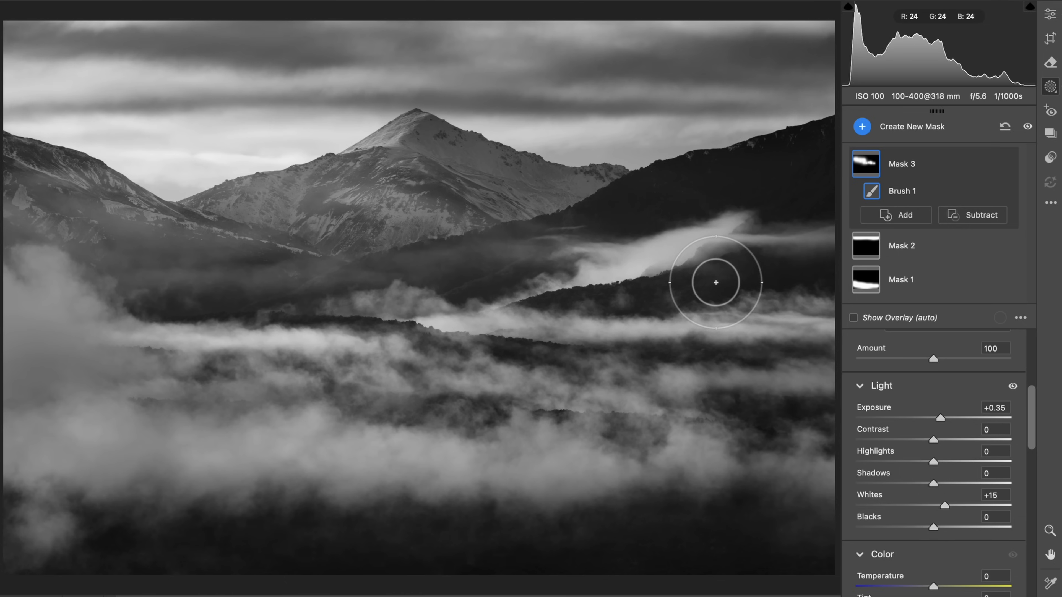
{"action": "left_click", "coordinate": [755, 265]}
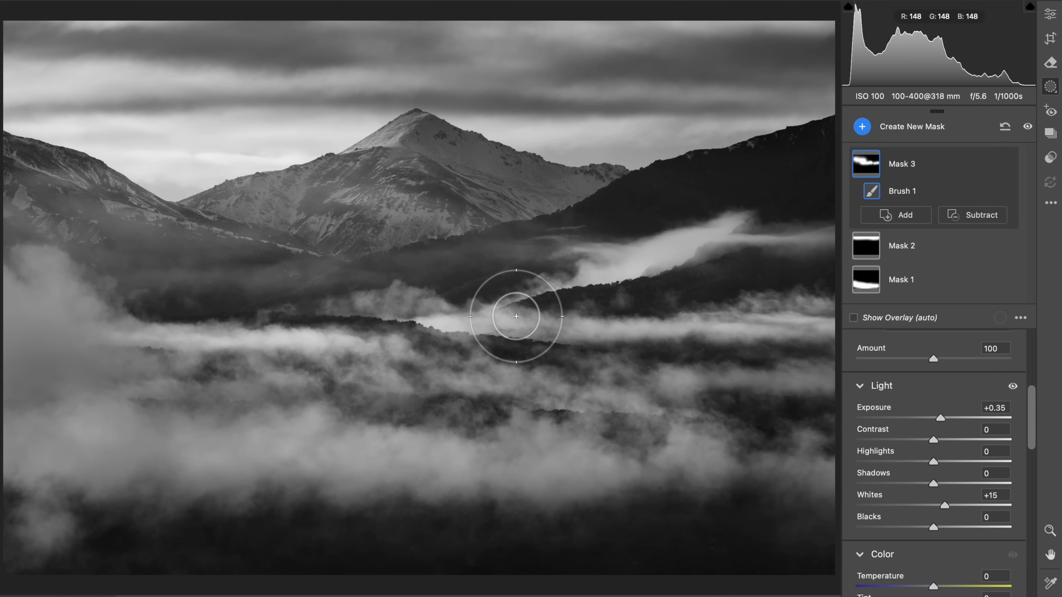
Examine the mountain slopes and the misty valley below them up close
{"action": "left_click", "coordinate": [1051, 13]}
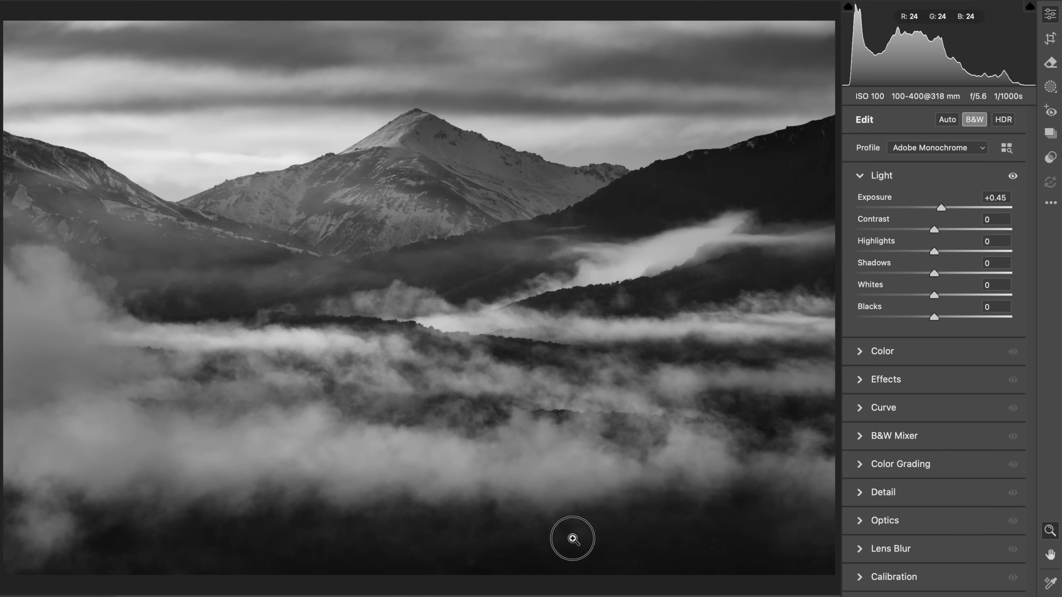
{"action": "left_click", "coordinate": [572, 538]}
{"action": "left_click", "coordinate": [621, 416], "text": "alt"}
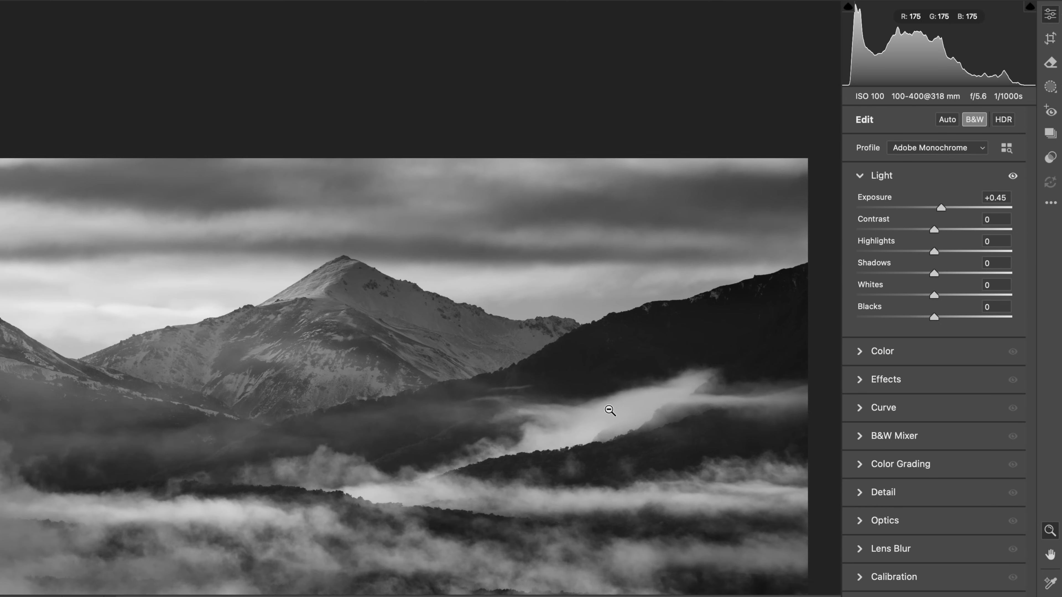
{"action": "left_click", "coordinate": [608, 401]}
{"action": "left_click", "coordinate": [633, 390]}
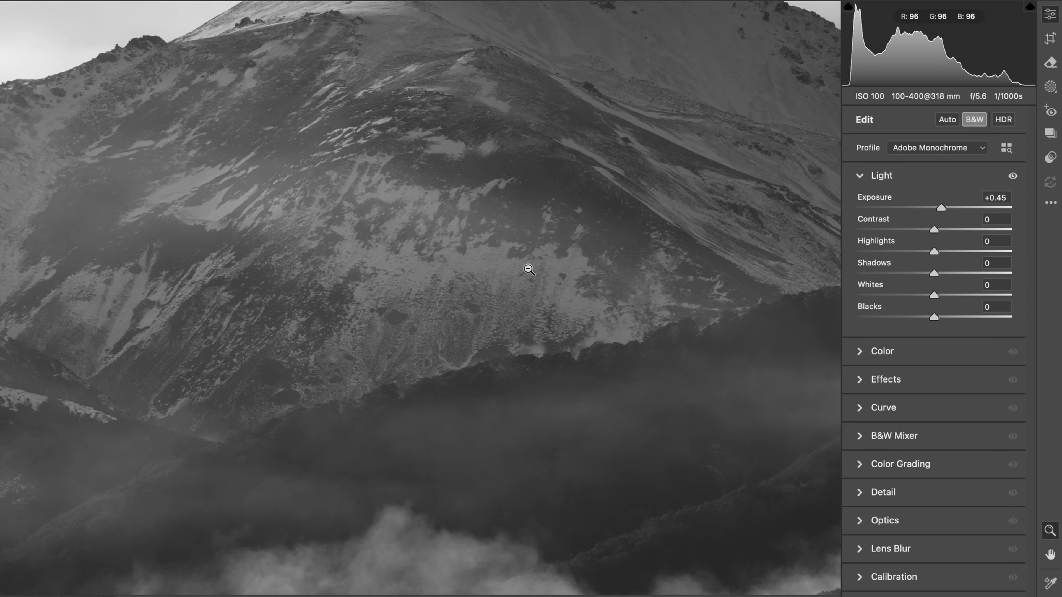
{"action": "left_click", "coordinate": [550, 170]}
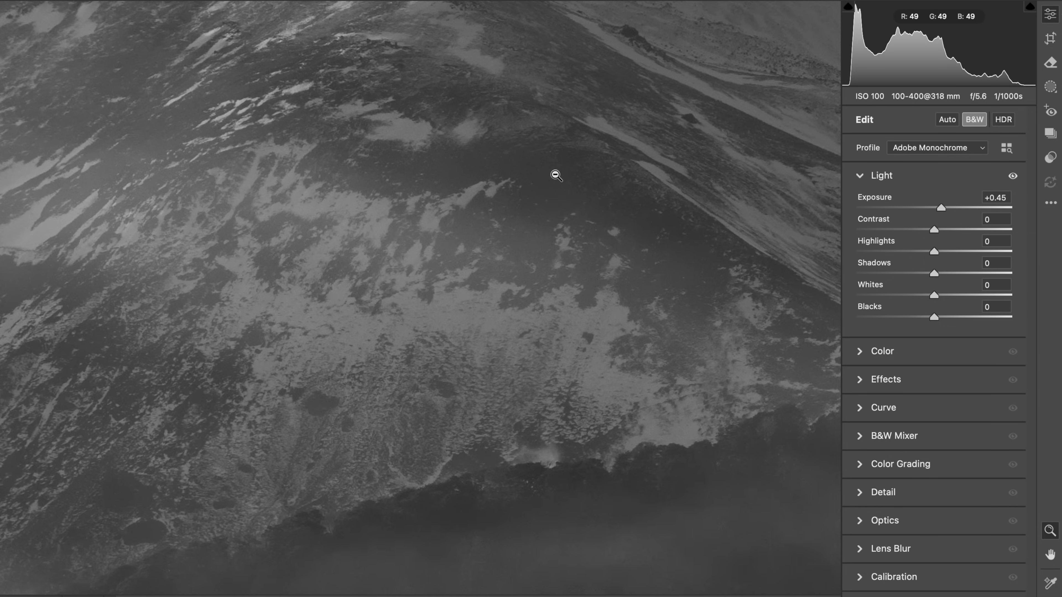
{"action": "scroll", "coordinate": [555, 175], "scroll_direction": "up", "scroll_amount": 2}
{"action": "scroll", "coordinate": [555, 175], "scroll_direction": "down", "scroll_amount": 8}
{"action": "scroll", "coordinate": [555, 175], "scroll_direction": "right", "scroll_amount": 9}
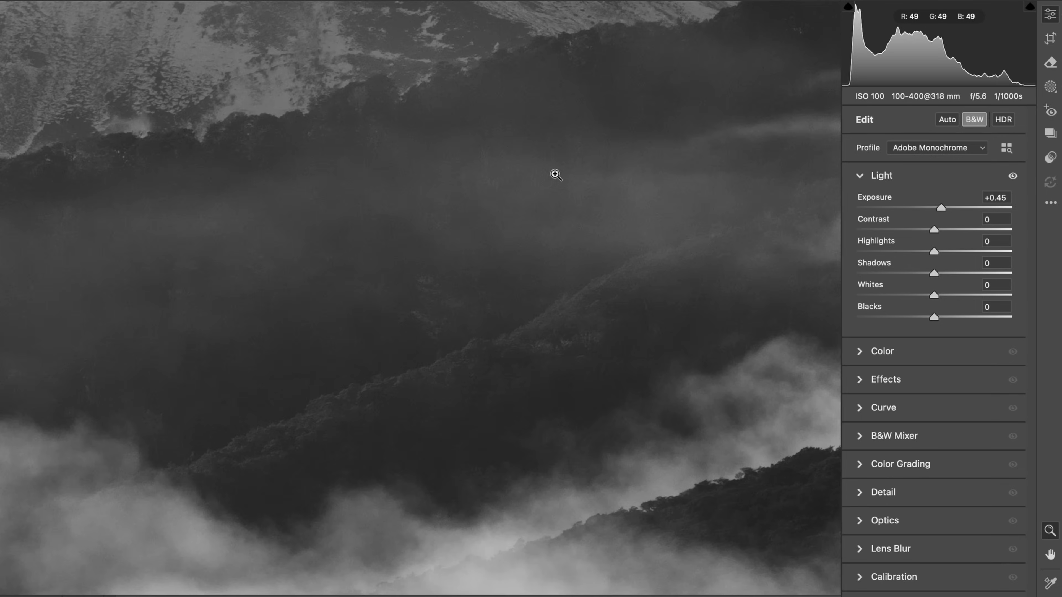
Create a fourth brush mask with Shadows +14 and Blacks +13 and paint it over the dark valley hills below the mountain
{"action": "key", "text": "super+0"}
{"action": "key", "text": "k"}
{"action": "scroll", "coordinate": [922, 512], "scroll_direction": "down", "scroll_amount": 5}
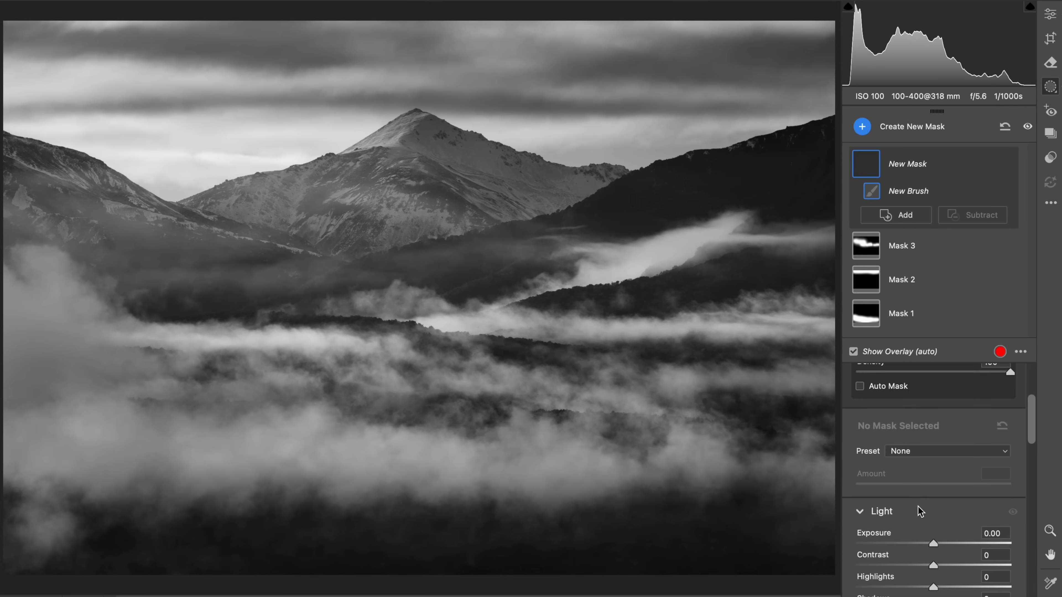
{"action": "left_click", "coordinate": [945, 551]}
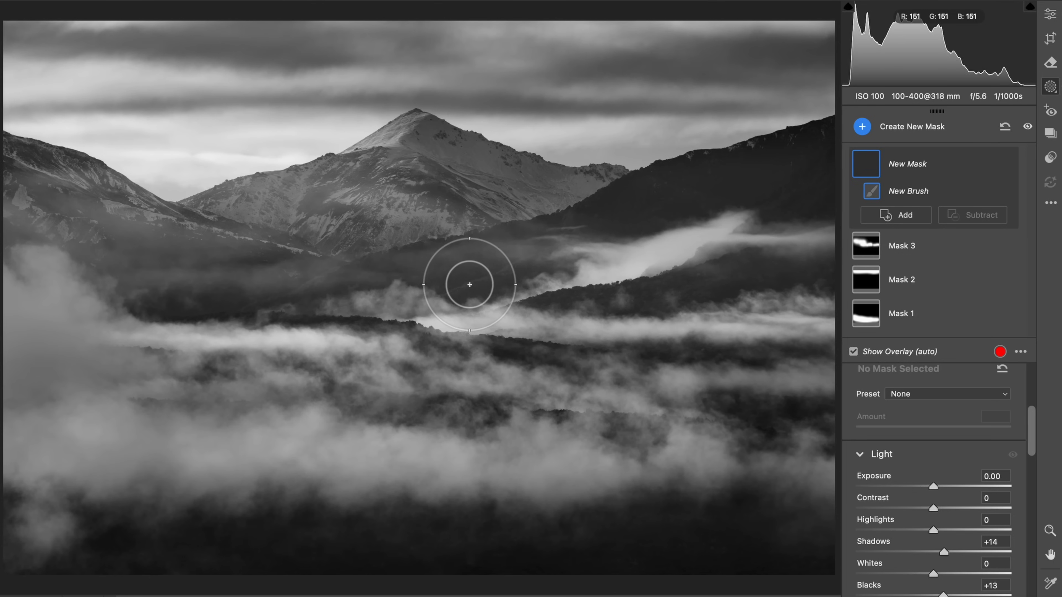
{"action": "left_click_drag", "start_coordinate": [470, 285], "coordinate": [314, 295]}
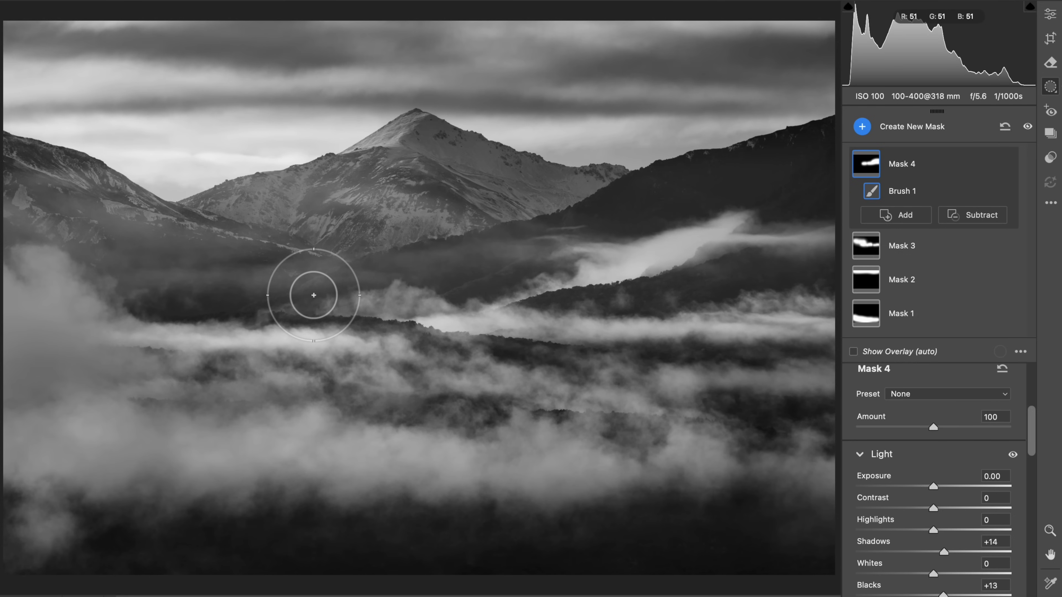
Create a fifth brush mask with Clarity +15 and paint it across the full width of the foreground fog with a size 16 brush
{"action": "key", "text": "k"}
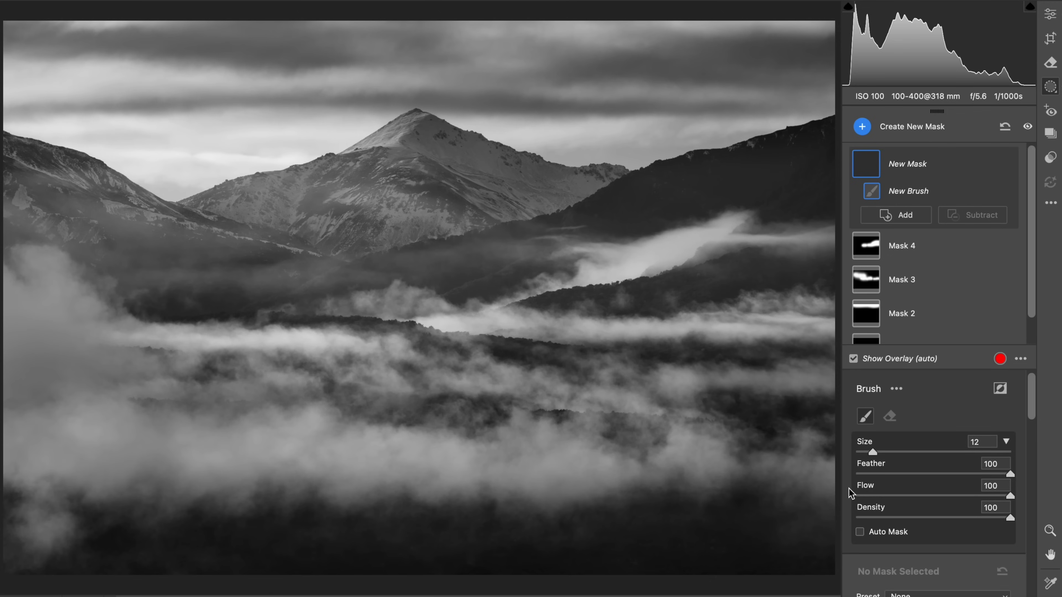
{"action": "scroll", "coordinate": [933, 502], "scroll_direction": "down", "scroll_amount": 5}
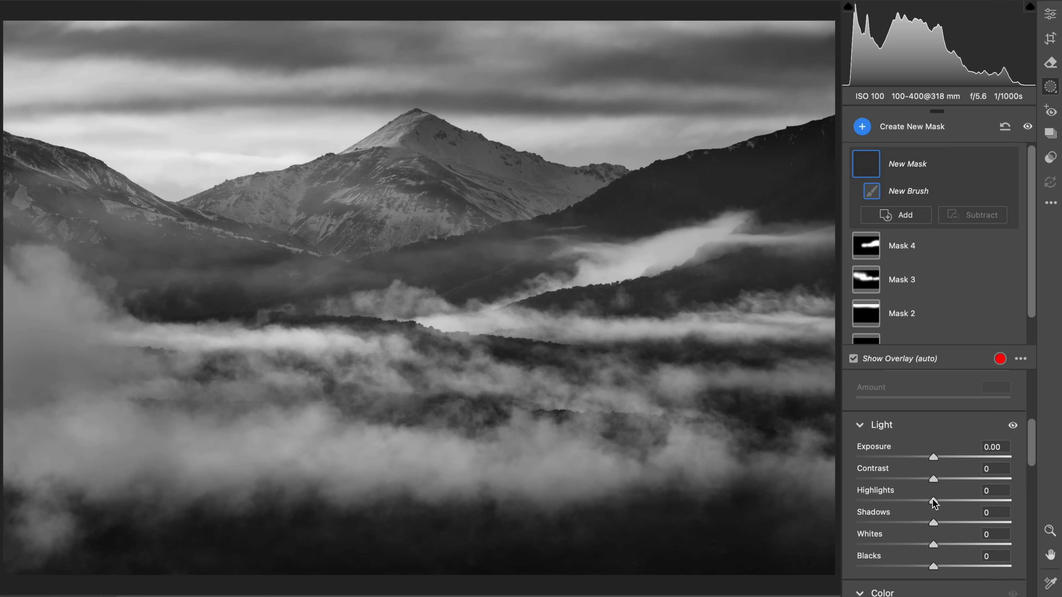
{"action": "scroll", "coordinate": [933, 503], "scroll_direction": "down", "scroll_amount": 8}
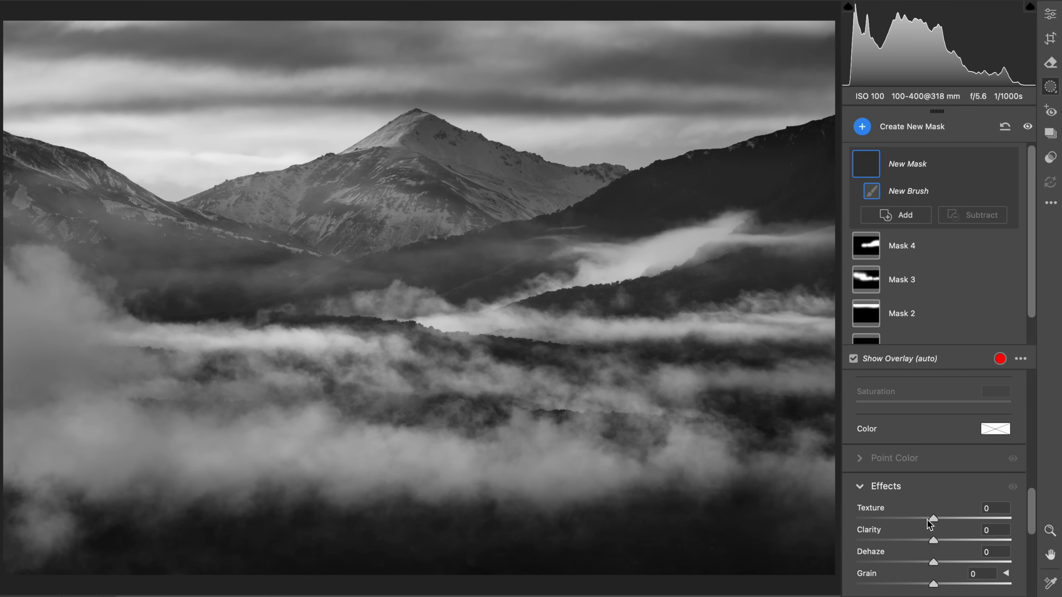
{"action": "left_click_drag", "start_coordinate": [946, 540], "coordinate": [944, 543]}
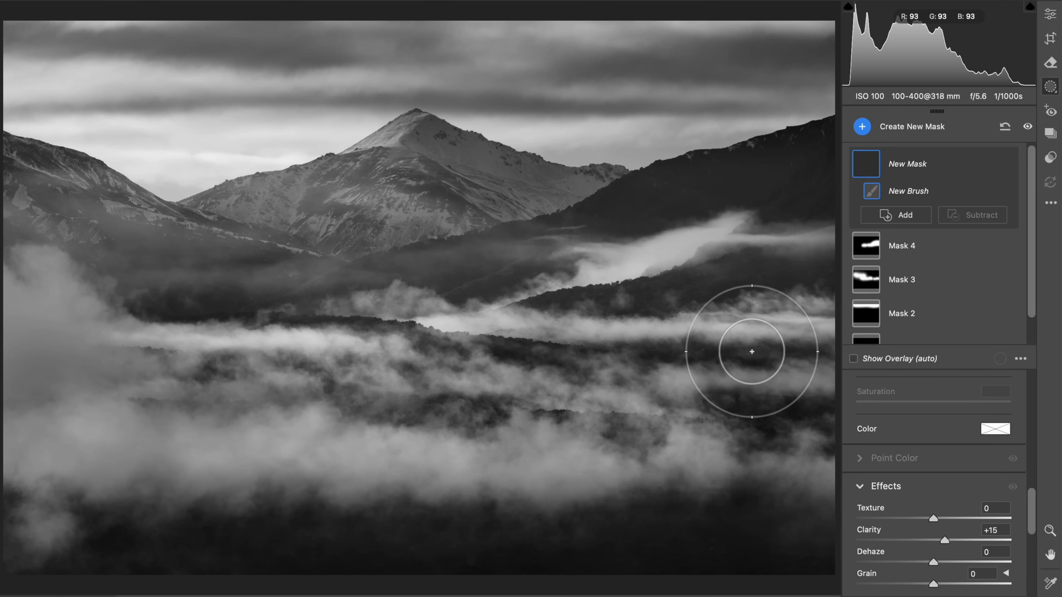
{"action": "mouse_move", "coordinate": [780, 417]}
{"action": "left_mouse_down"}
{"action": "mouse_move", "coordinate": [502, 427]}
{"action": "mouse_move", "coordinate": [111, 470]}
{"action": "left_mouse_up"}
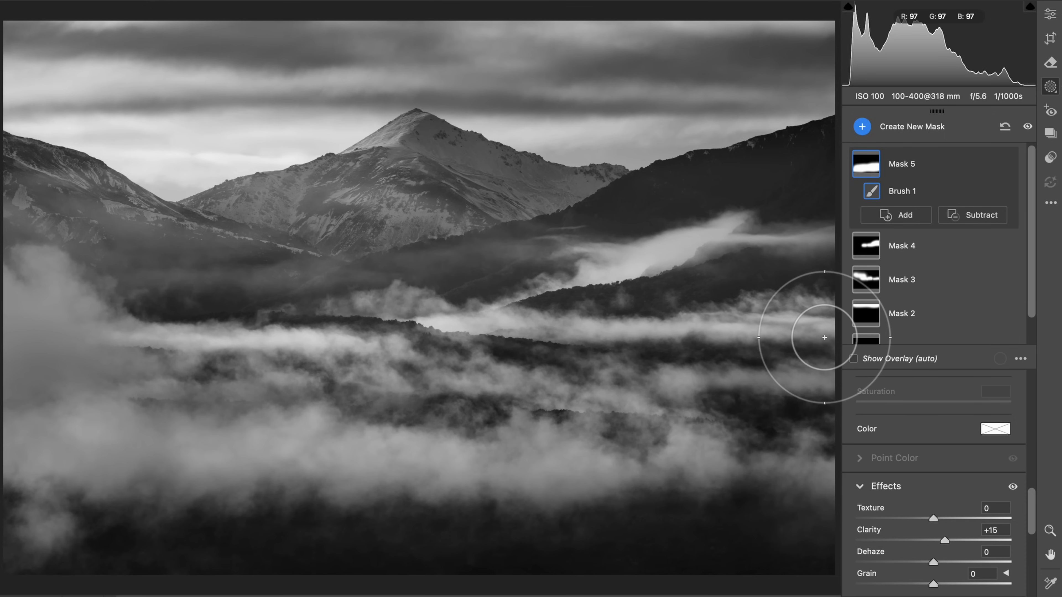
Create a sixth brush mask with Exposure -0.35 and paint it along the upper edge of the sky
{"action": "key", "text": "k"}
{"action": "scroll", "coordinate": [957, 456], "scroll_direction": "down", "scroll_amount": 3}
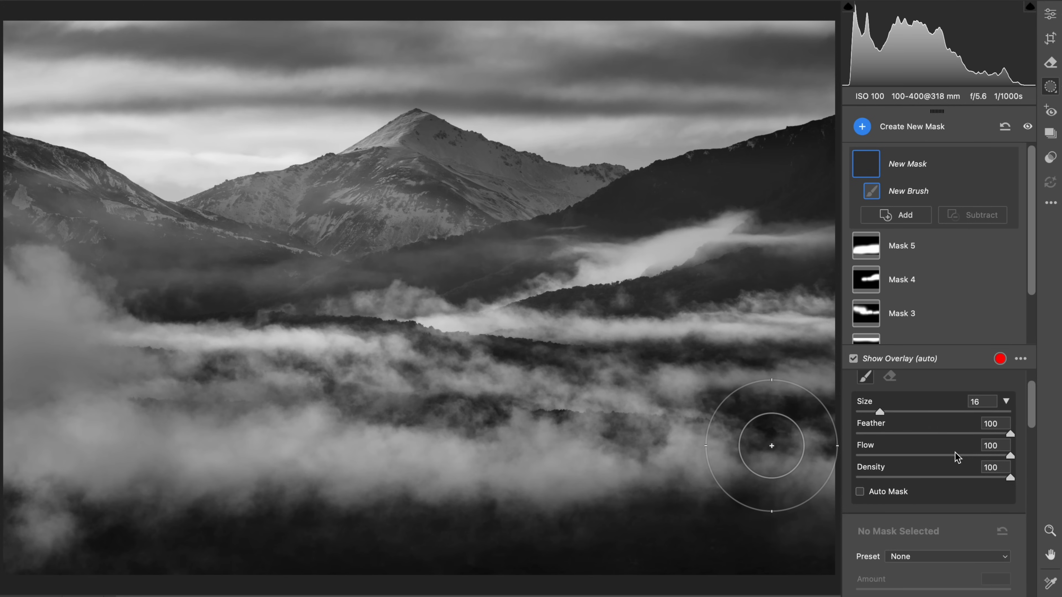
{"action": "scroll", "coordinate": [957, 456], "scroll_direction": "down", "scroll_amount": 5}
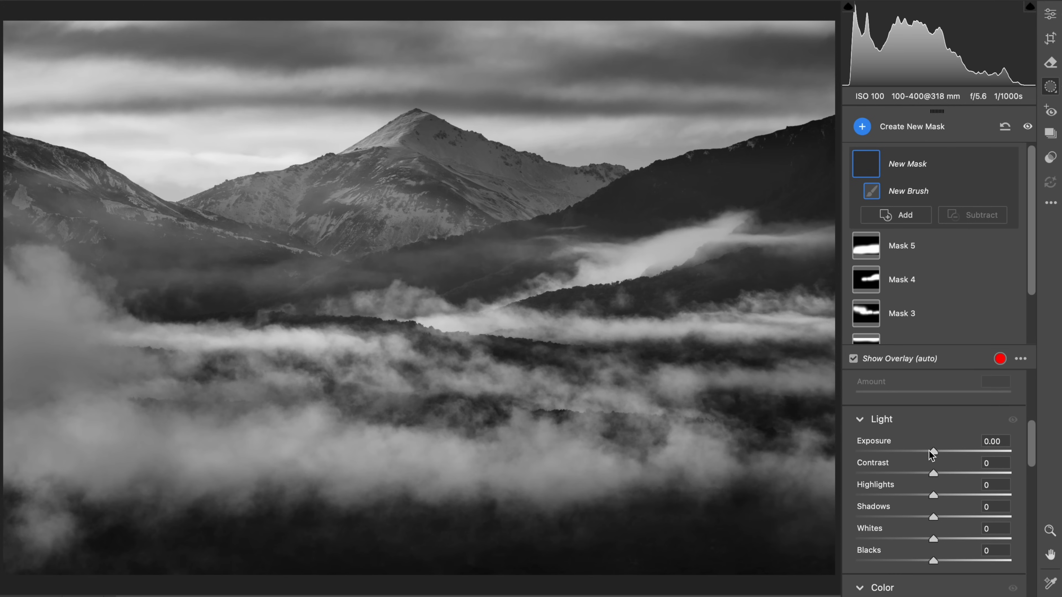
{"action": "left_click_drag", "start_coordinate": [928, 451], "coordinate": [921, 452]}
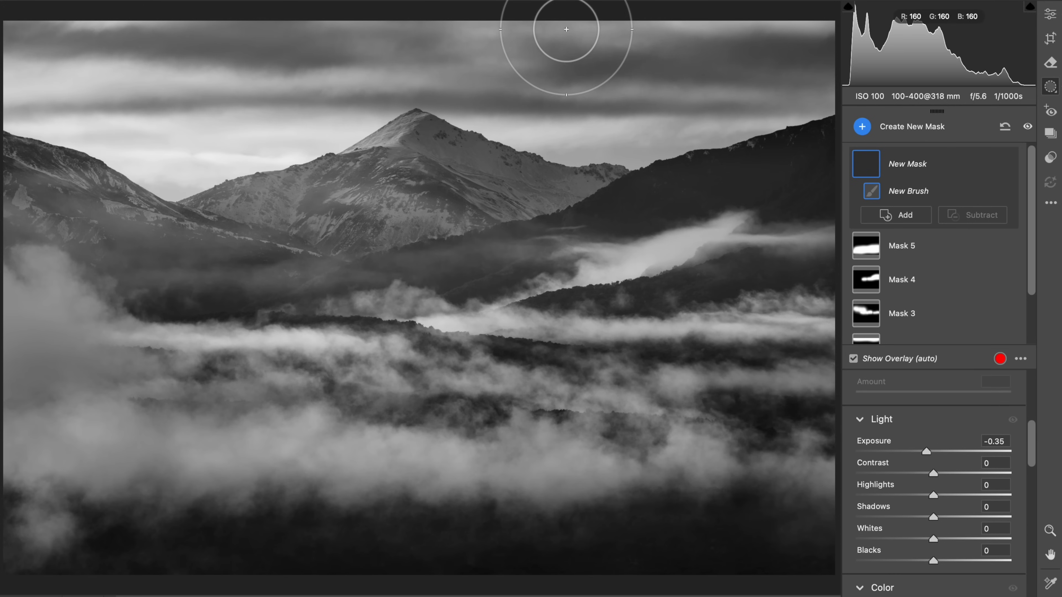
{"action": "mouse_move", "coordinate": [566, 29]}
{"action": "left_mouse_down"}
{"action": "mouse_move", "coordinate": [774, 36]}
{"action": "mouse_move", "coordinate": [827, 25]}
{"action": "mouse_move", "coordinate": [647, 36]}
{"action": "mouse_move", "coordinate": [365, 30]}
{"action": "left_mouse_up"}
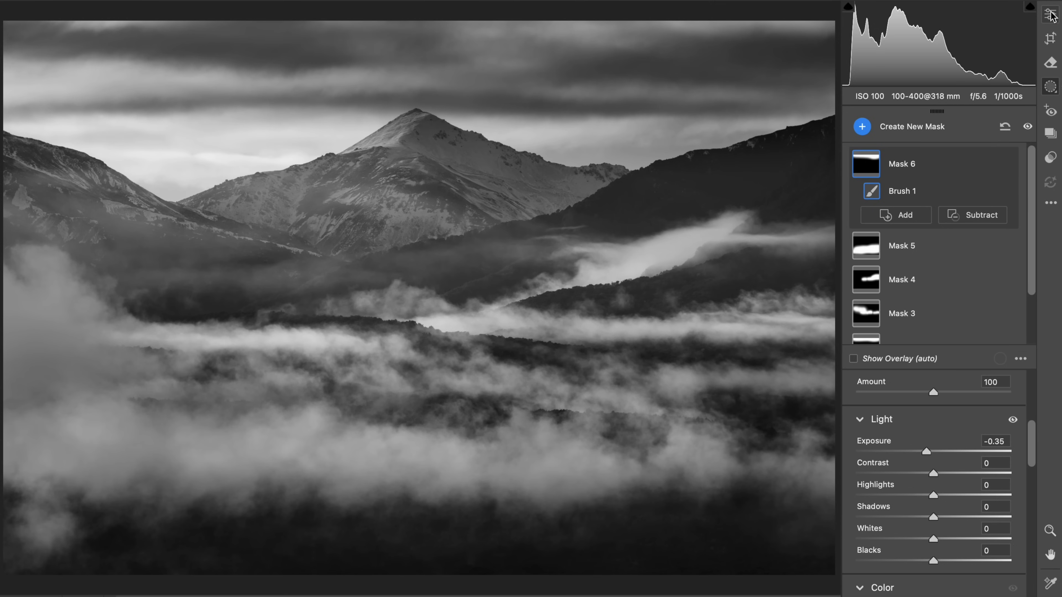
Create a seventh brush mask with Whites +30 and paint it over the mountain's lower slopes and the saddle to its left
{"action": "key", "text": "k"}
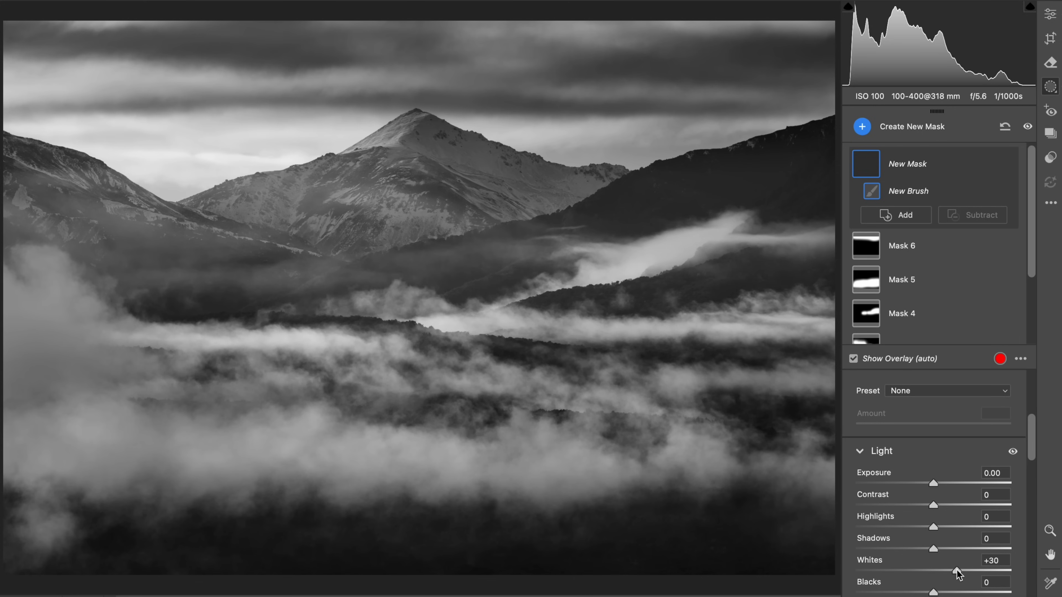
{"action": "left_click", "coordinate": [337, 217]}
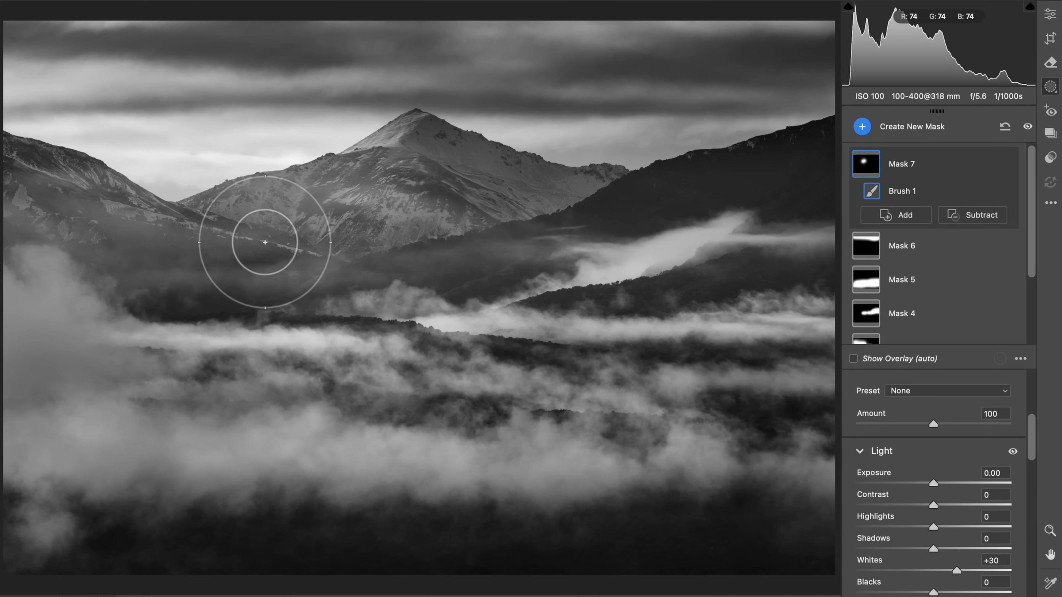
{"action": "left_click", "coordinate": [202, 249]}
{"action": "left_click", "coordinate": [355, 251]}
{"action": "left_click", "coordinate": [493, 253]}
{"action": "right_click", "coordinate": [199, 180]}
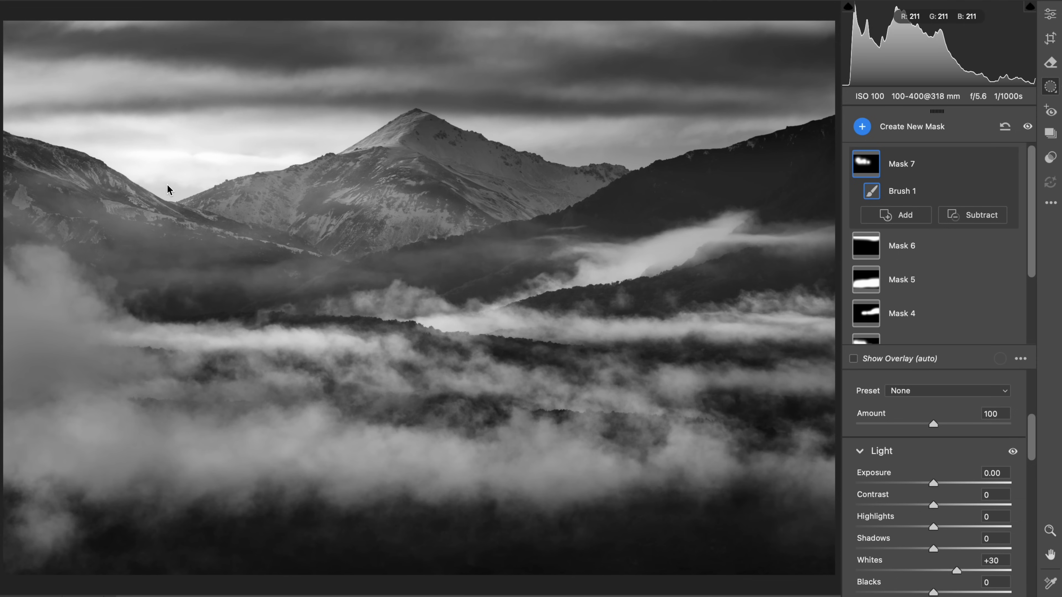
Create an eighth brush mask with Highlights +20 and Whites +41 and paint it on the lit ridge just below the mountain's peak
{"action": "left_click", "coordinate": [1050, 14]}
{"action": "left_click_drag", "start_coordinate": [406, 150], "coordinate": [539, 140]}
{"action": "key", "text": "k"}
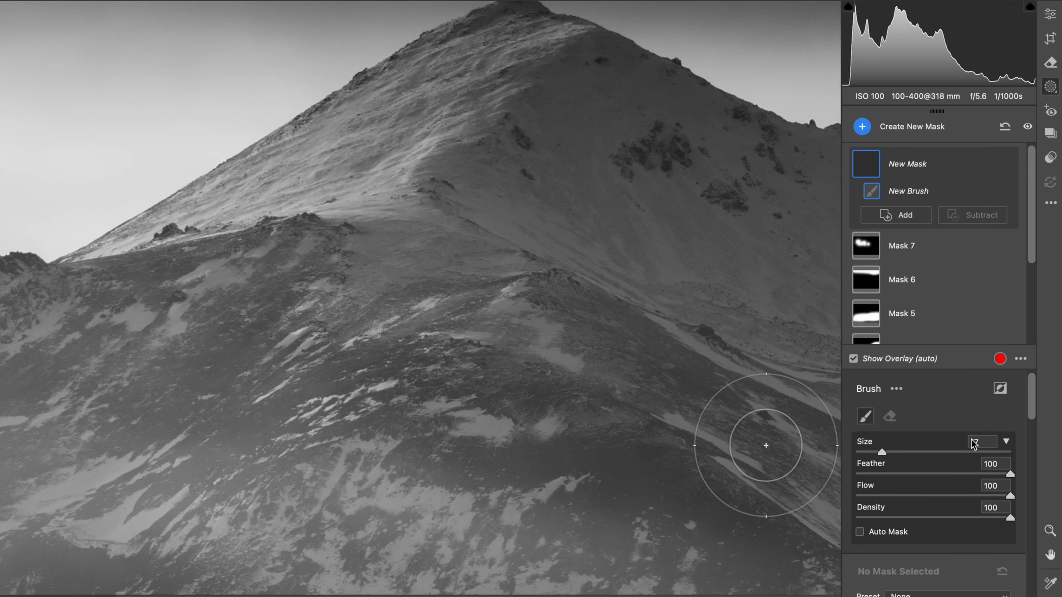
{"action": "left_click_drag", "start_coordinate": [961, 556], "coordinate": [966, 557]}
{"action": "left_click_drag", "start_coordinate": [933, 514], "coordinate": [950, 514]}
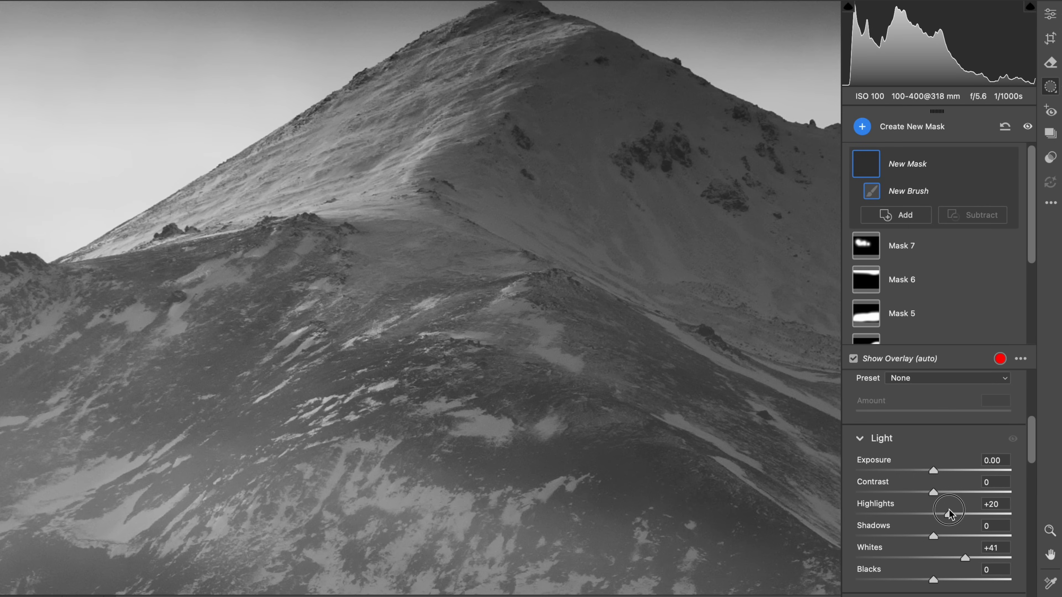
{"action": "left_click_drag", "start_coordinate": [440, 160], "coordinate": [432, 171]}
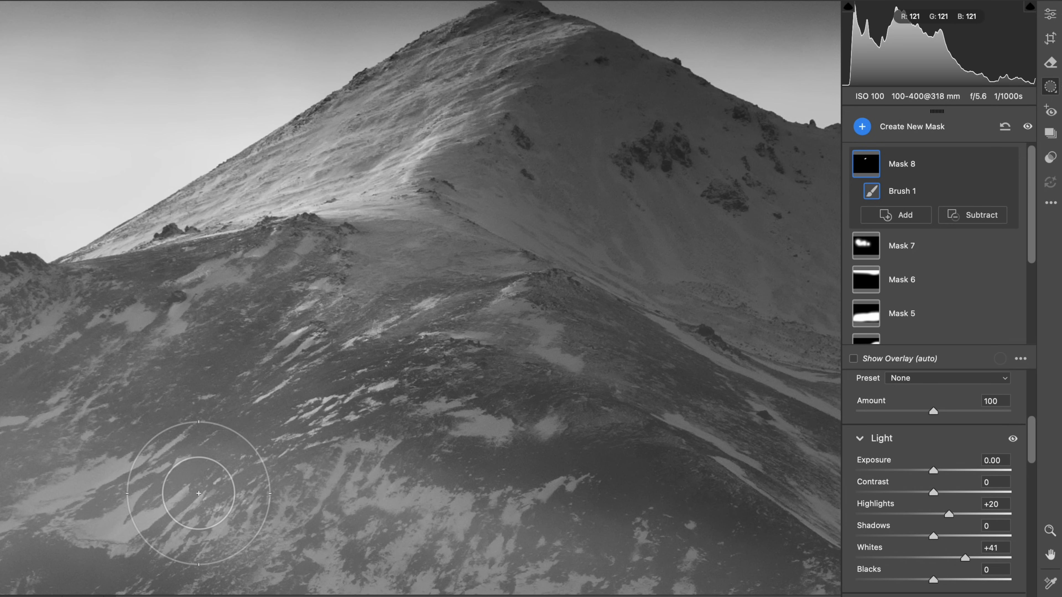
{"action": "key", "text": "super+0"}
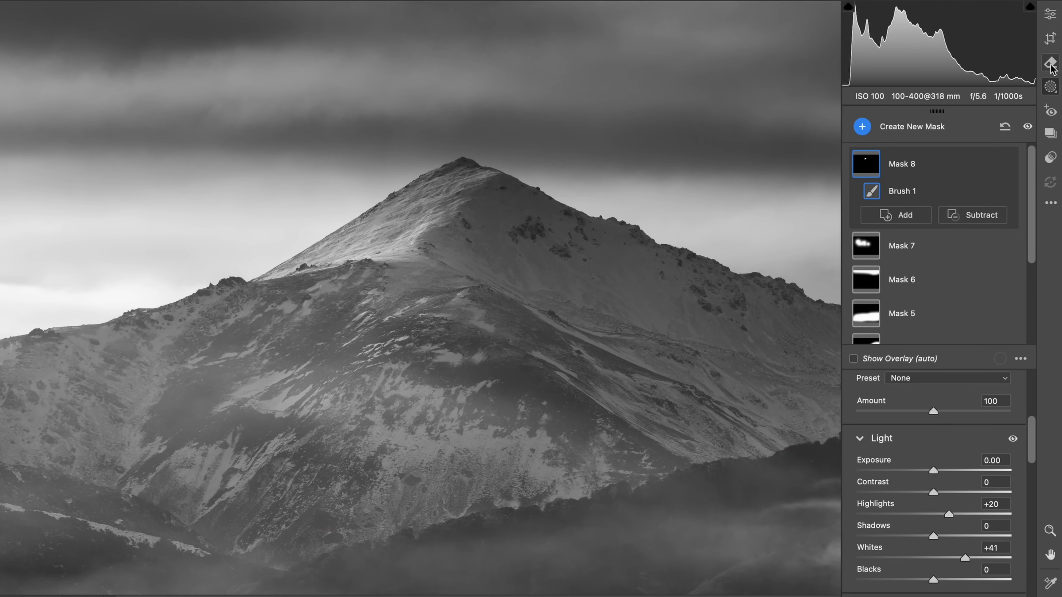
{"action": "left_click", "coordinate": [1050, 64]}
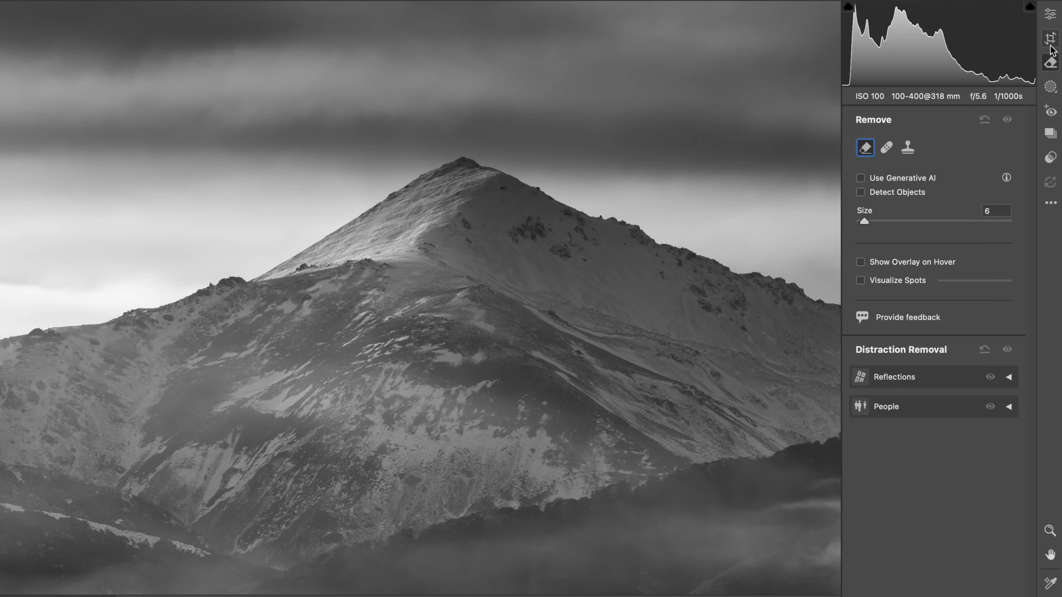
Create a ninth mask by object-selecting the sunlit face below the mountain's peak, and set its Highlights to +18 and Whites to +64
{"action": "left_click", "coordinate": [1051, 86]}
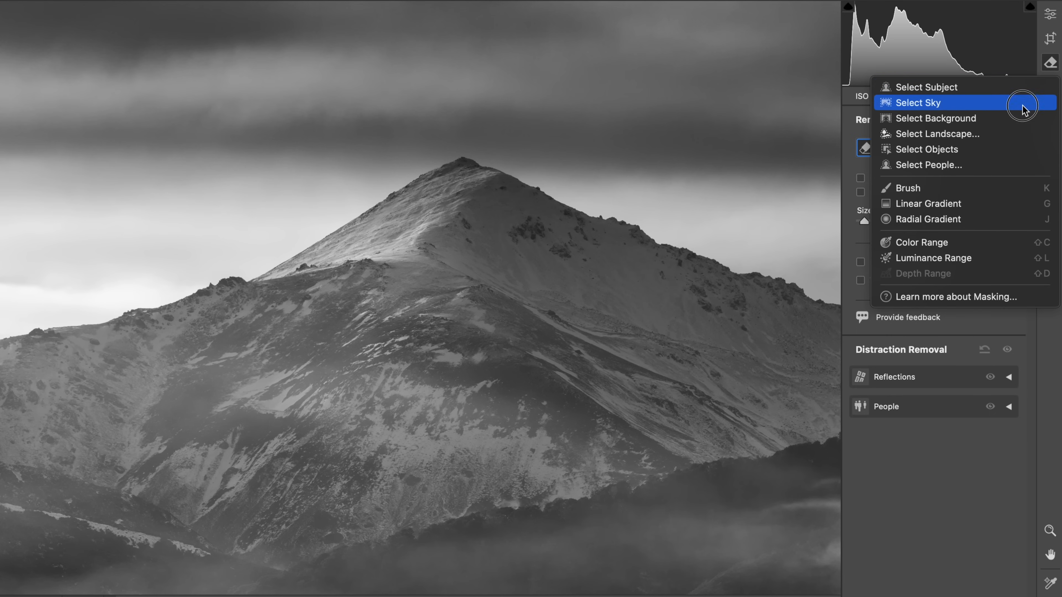
{"action": "left_click", "coordinate": [983, 155]}
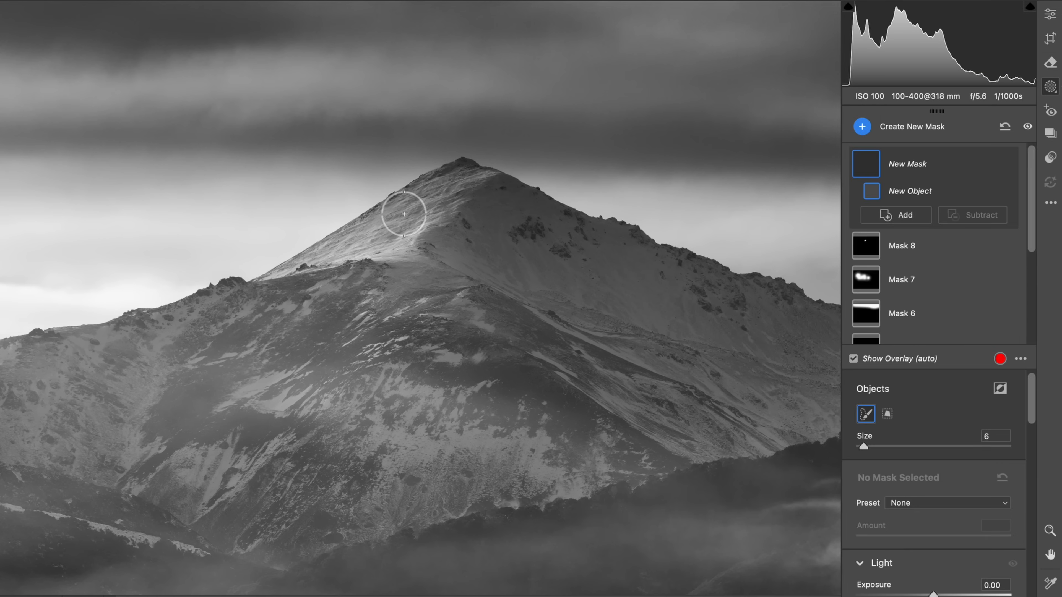
{"action": "mouse_move", "coordinate": [458, 183]}
{"action": "left_mouse_down"}
{"action": "mouse_move", "coordinate": [262, 269]}
{"action": "mouse_move", "coordinate": [401, 243]}
{"action": "mouse_move", "coordinate": [484, 175]}
{"action": "mouse_move", "coordinate": [423, 167]}
{"action": "left_mouse_up"}
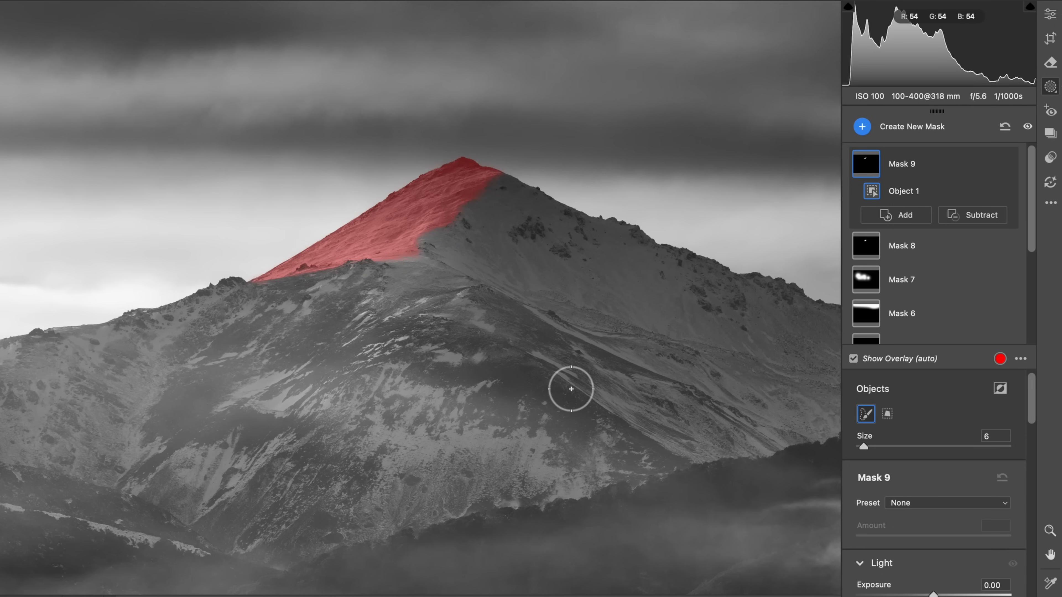
{"action": "scroll", "coordinate": [958, 451], "scroll_direction": "down", "scroll_amount": 6}
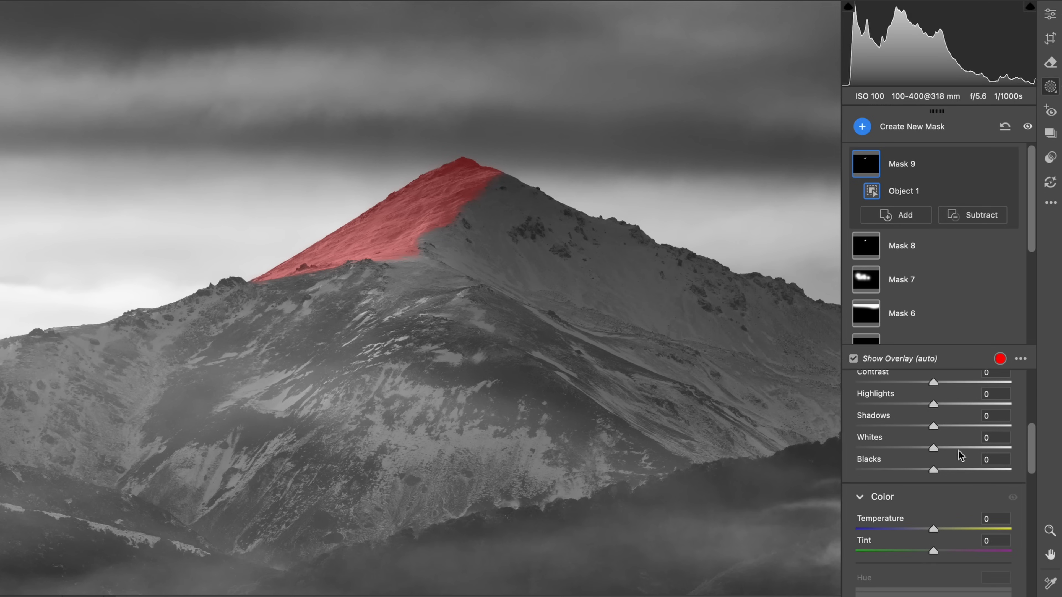
{"action": "left_click", "coordinate": [942, 447]}
{"action": "left_click_drag", "start_coordinate": [943, 451], "coordinate": [965, 445]}
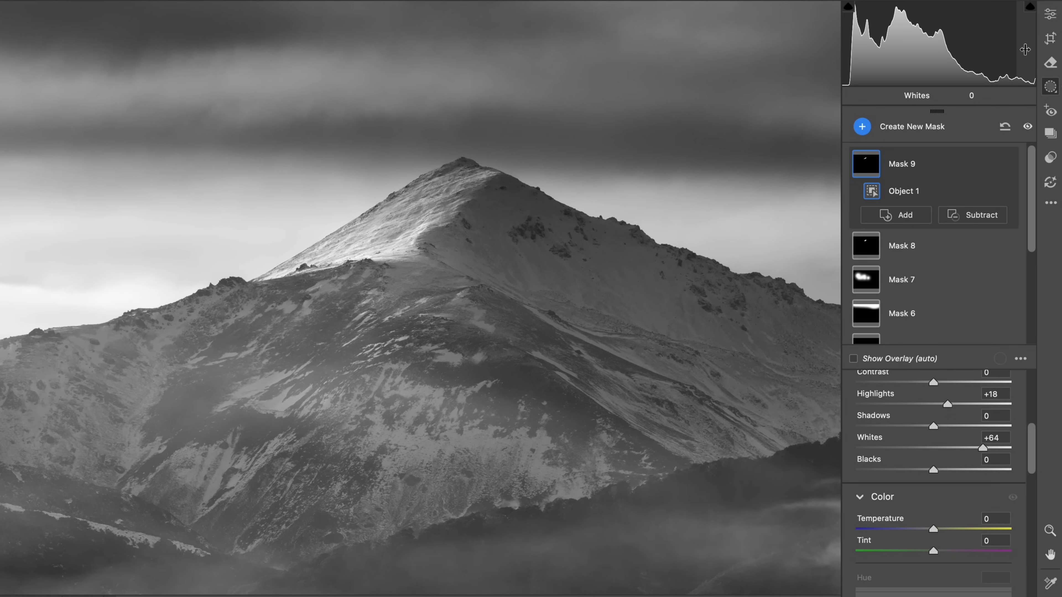
Return to the global edit settings, collapse the Light adjustments and compare the whole photo with its unedited colour original several times
{"action": "left_click", "coordinate": [1051, 14]}
{"action": "left_click", "coordinate": [646, 200]}
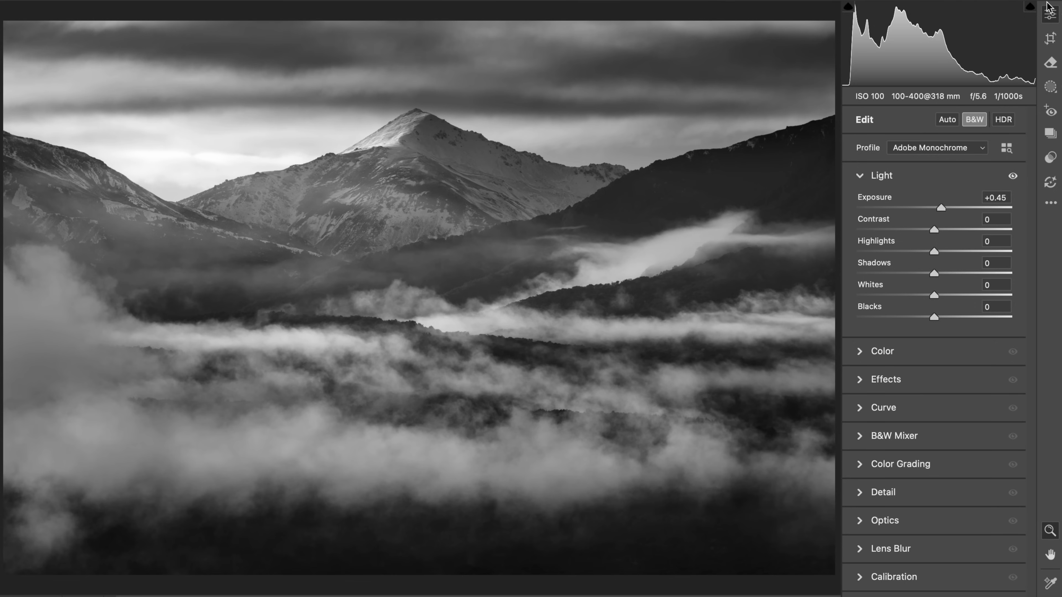
{"action": "left_click", "coordinate": [885, 178]}
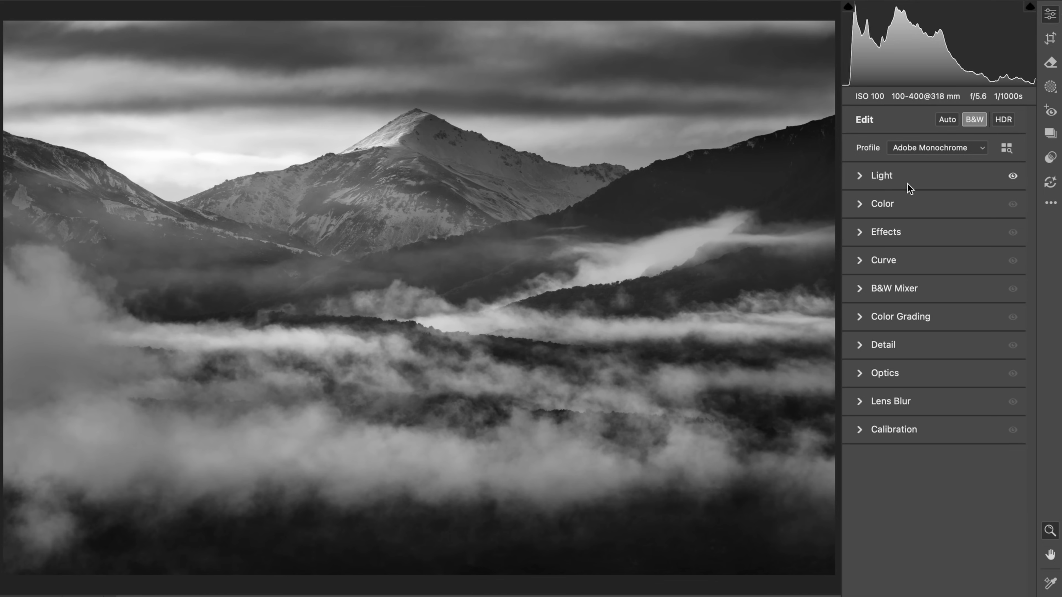
{"action": "key", "text": "v"}
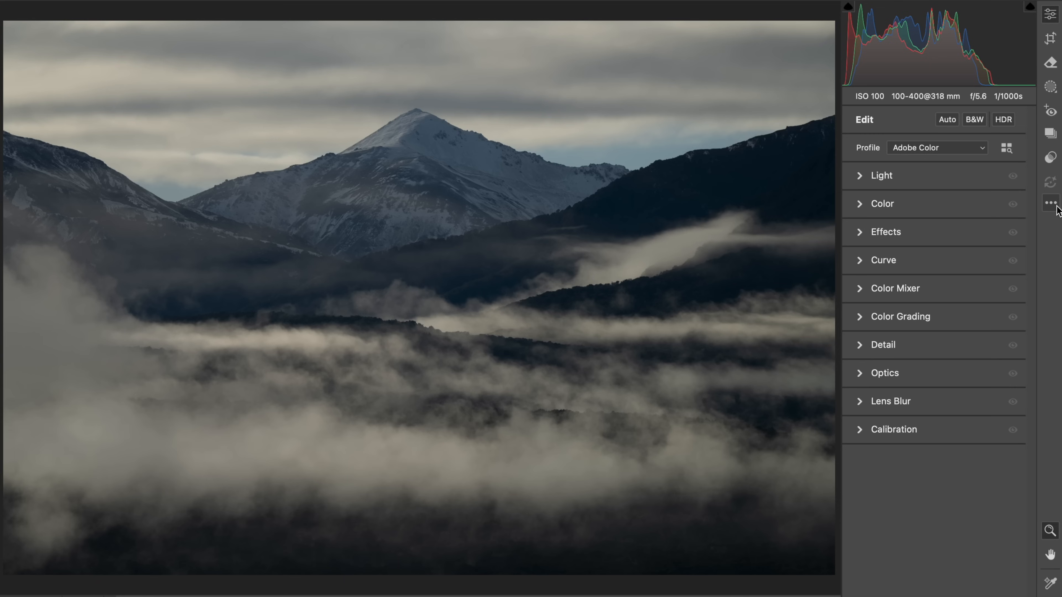
{"action": "key", "text": "v"}
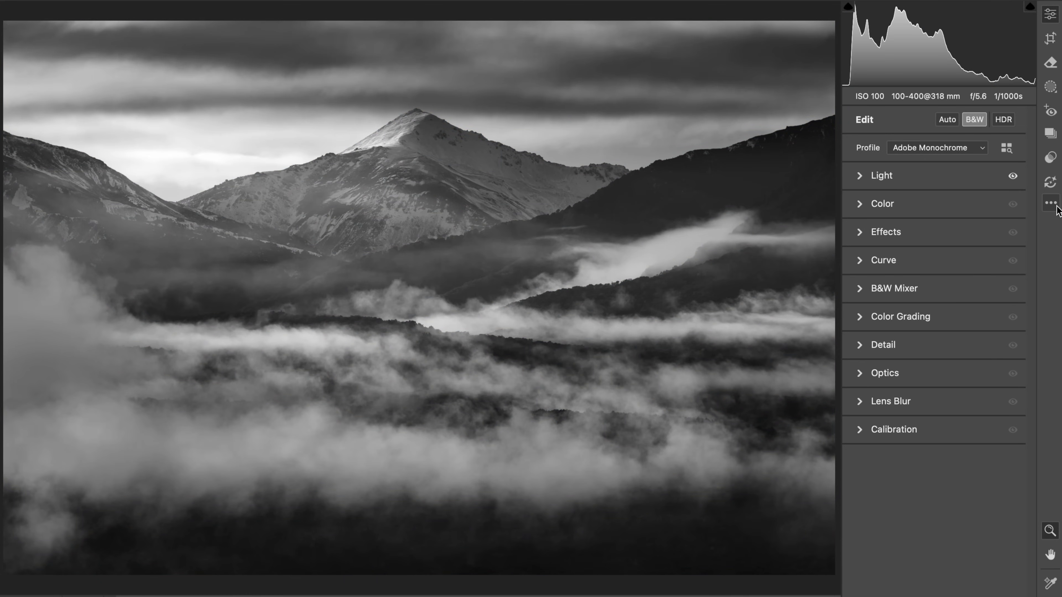
{"action": "key", "text": "v"}
{"action": "key", "text": "v"}
{"action": "key", "text": "v"}
{"action": "key", "text": "v"}
{"action": "key", "text": "v"}
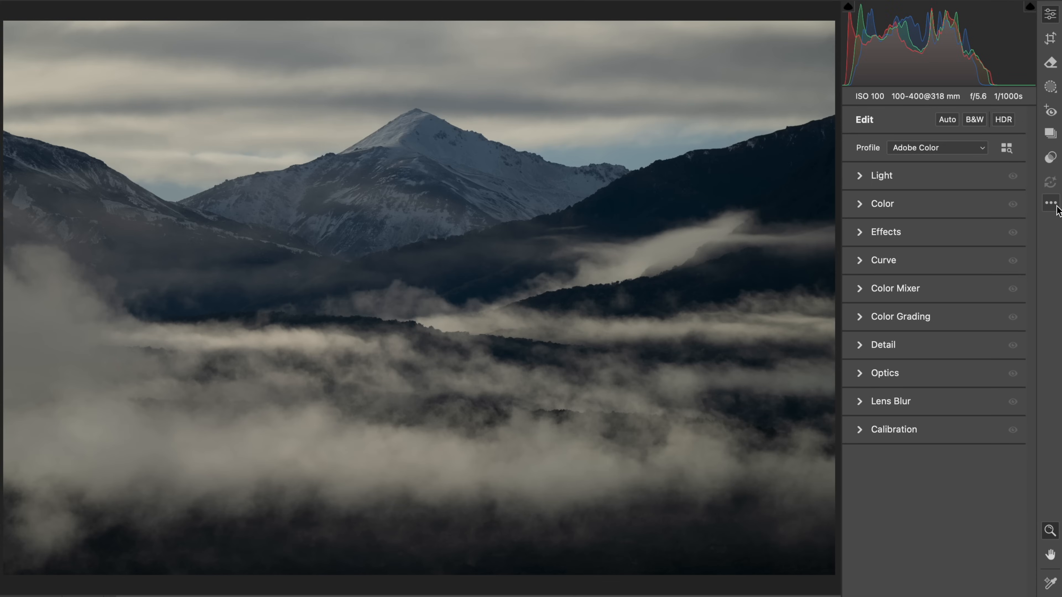
{"action": "key", "text": "v"}
{"action": "key", "text": "v"}
{"action": "key", "text": "v"}
{"action": "key", "text": "v"}
{"action": "key", "text": "v"}
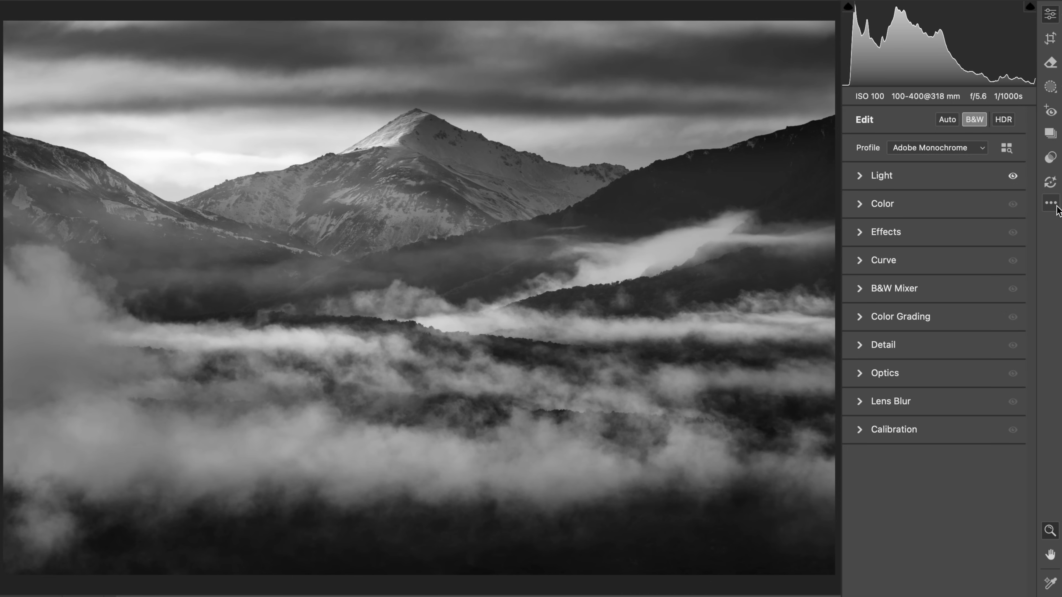
{"action": "key", "text": "v"}
{"action": "key", "text": "v"}
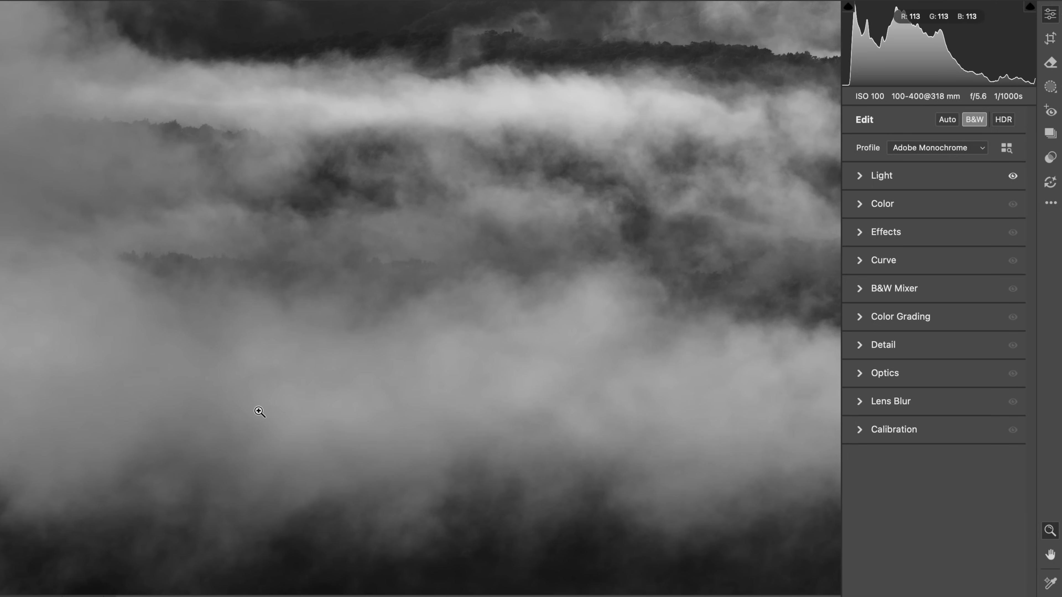
{"action": "left_click", "coordinate": [259, 412]}
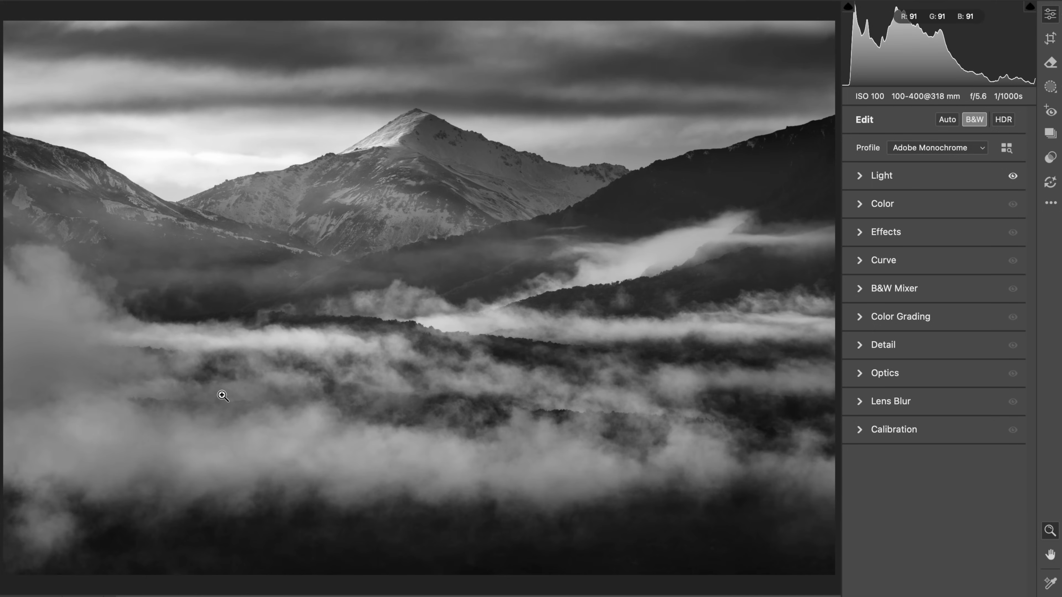
{"action": "left_click", "coordinate": [215, 432]}
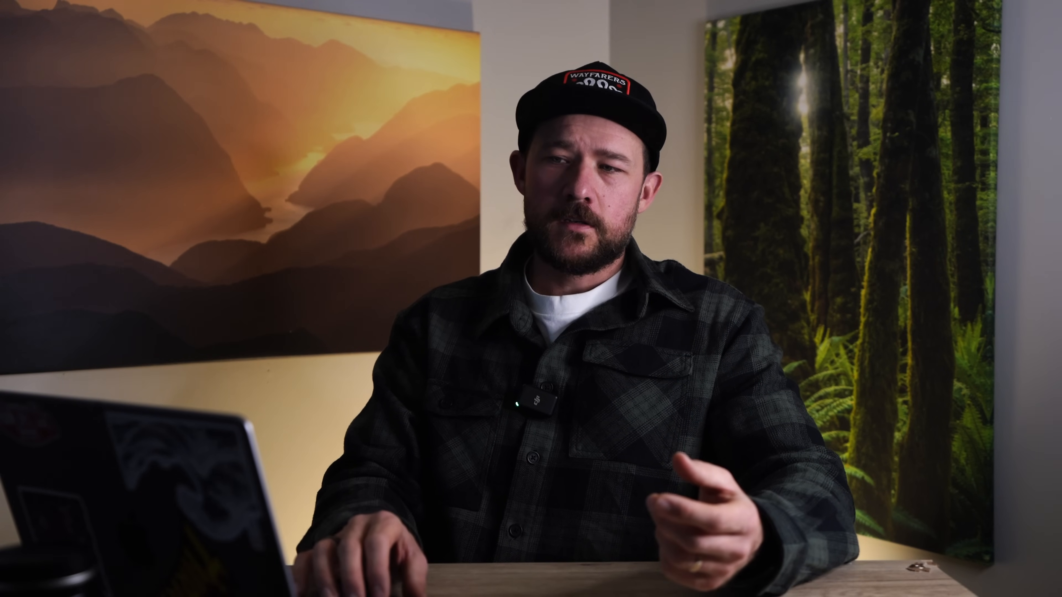